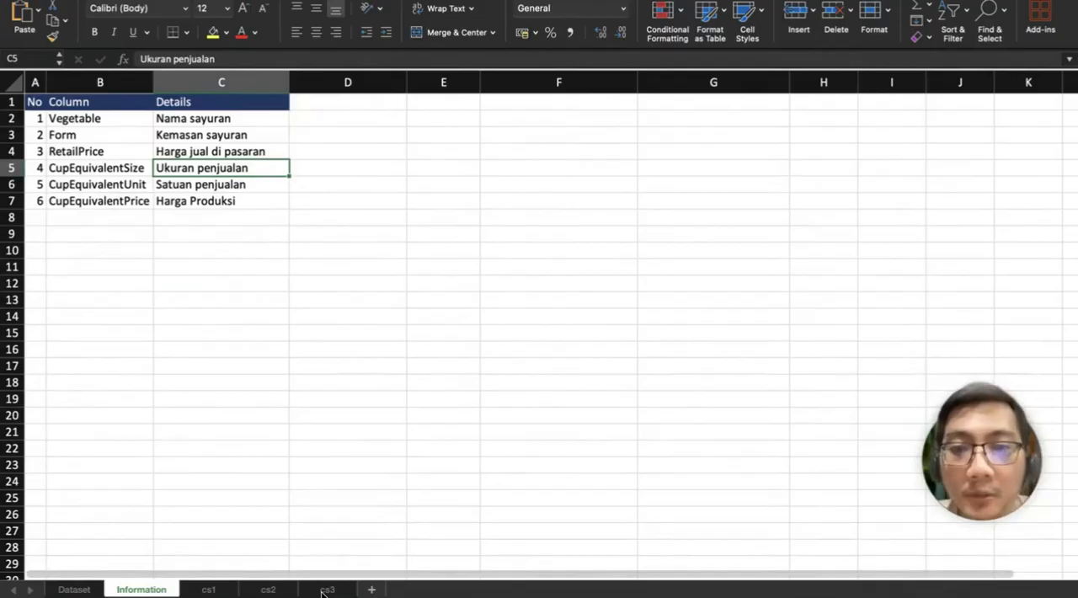
Step: On the cs1 sheet, enter 800,000,000 as the Pinjaman amount in C10
left_click(216, 592)
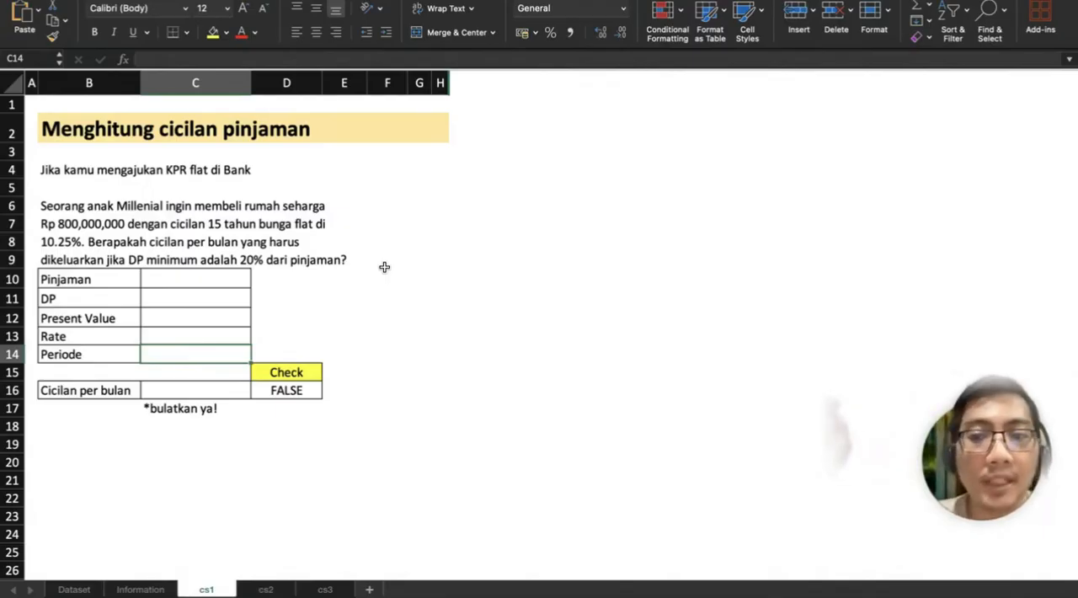
left_click(190, 278)
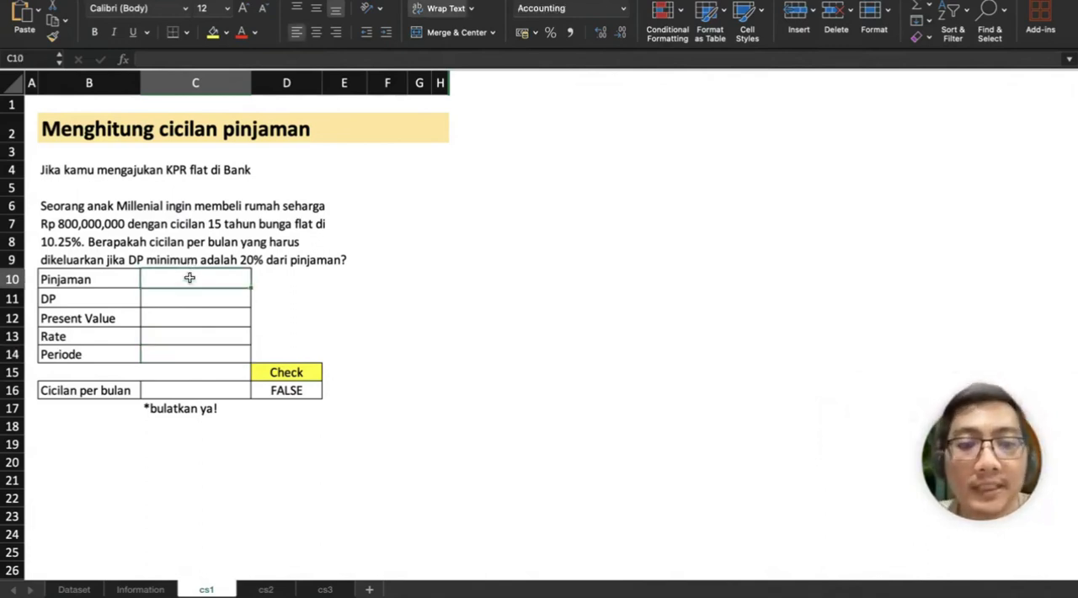
type("8")
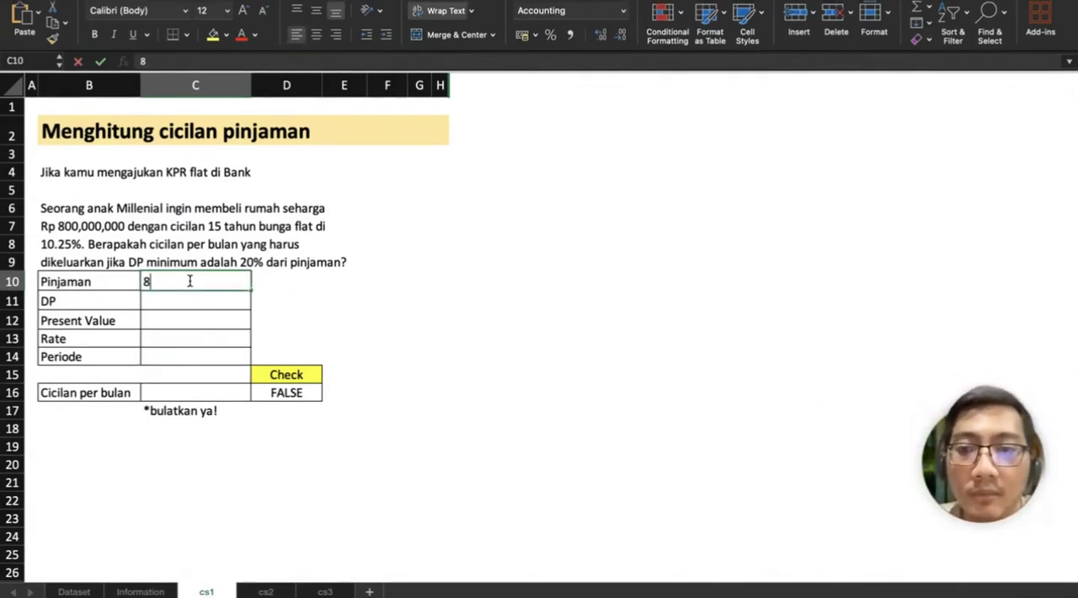
type("00,000")
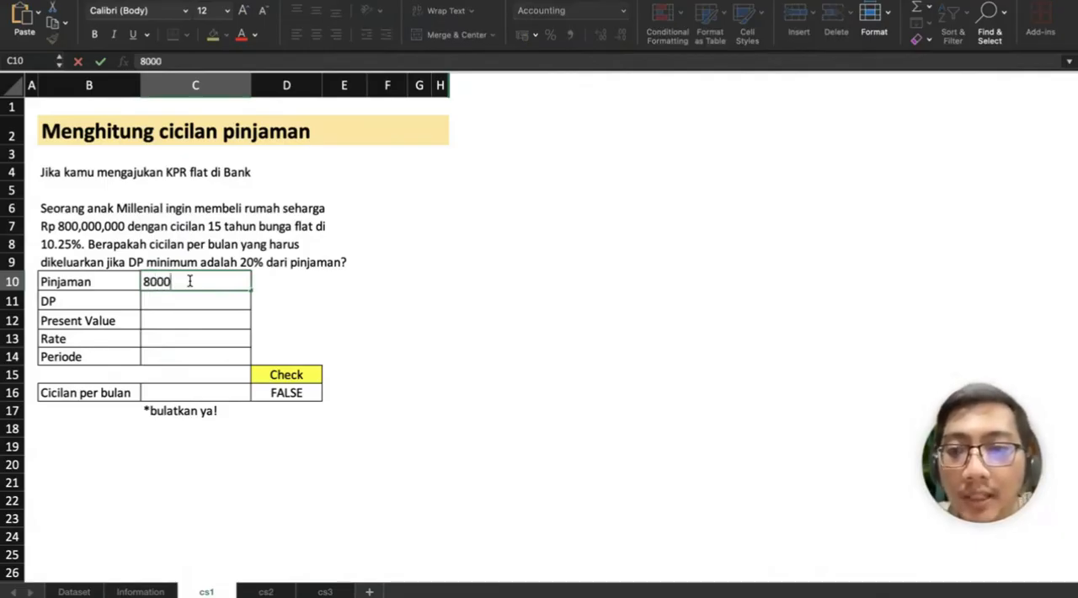
type(",00000")
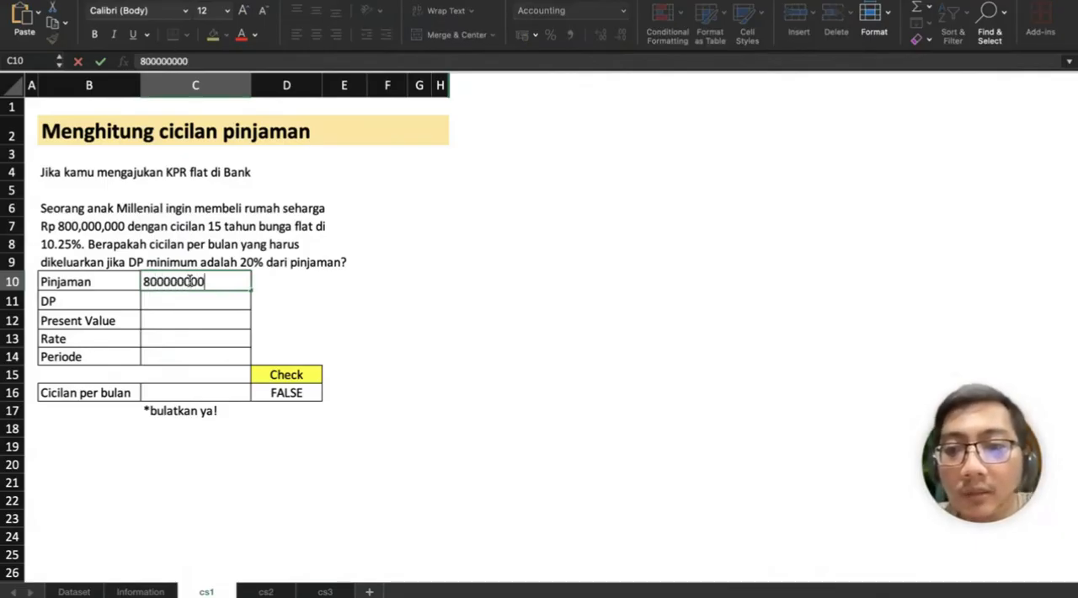
key("Return")
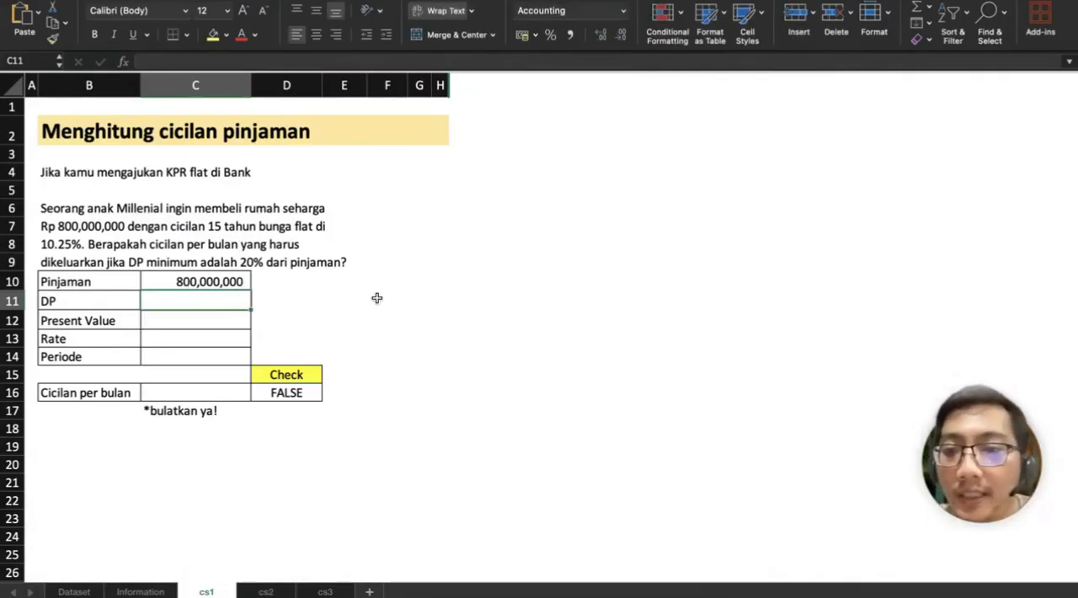
Step: Calculate the DP in C11 with =C10*20% and the Present Value in C12 with =C10-C11
type("=C10*")
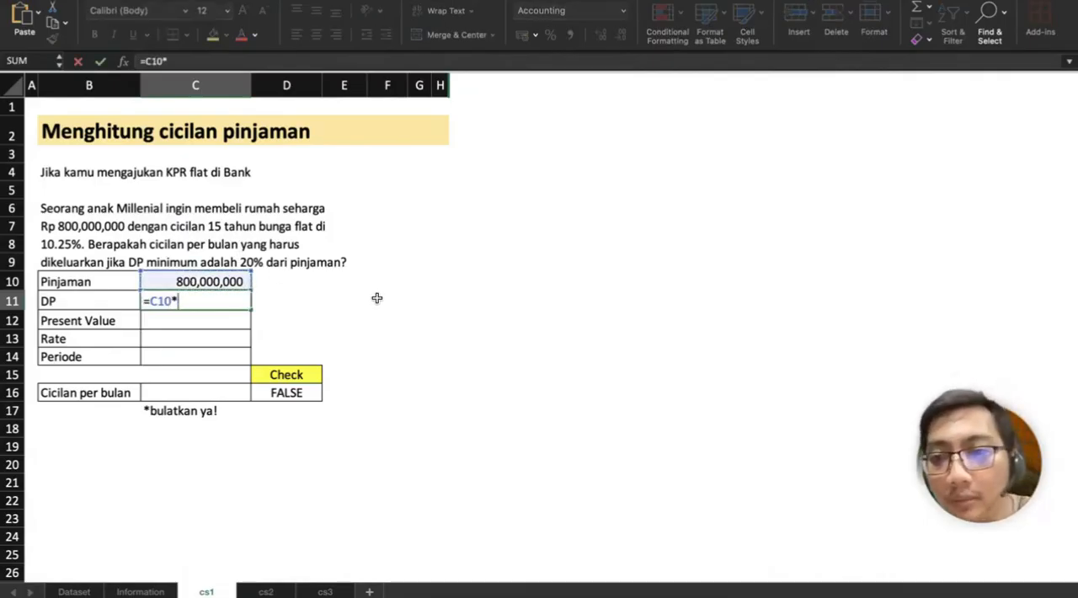
type("20%")
key("Return")
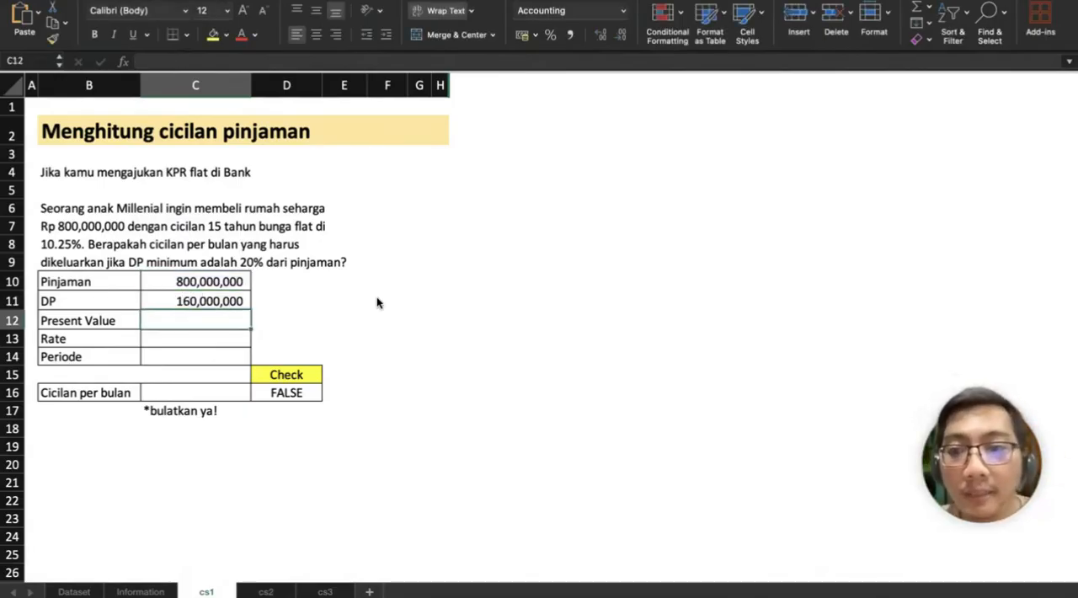
type("=C10-C11")
key("Return")
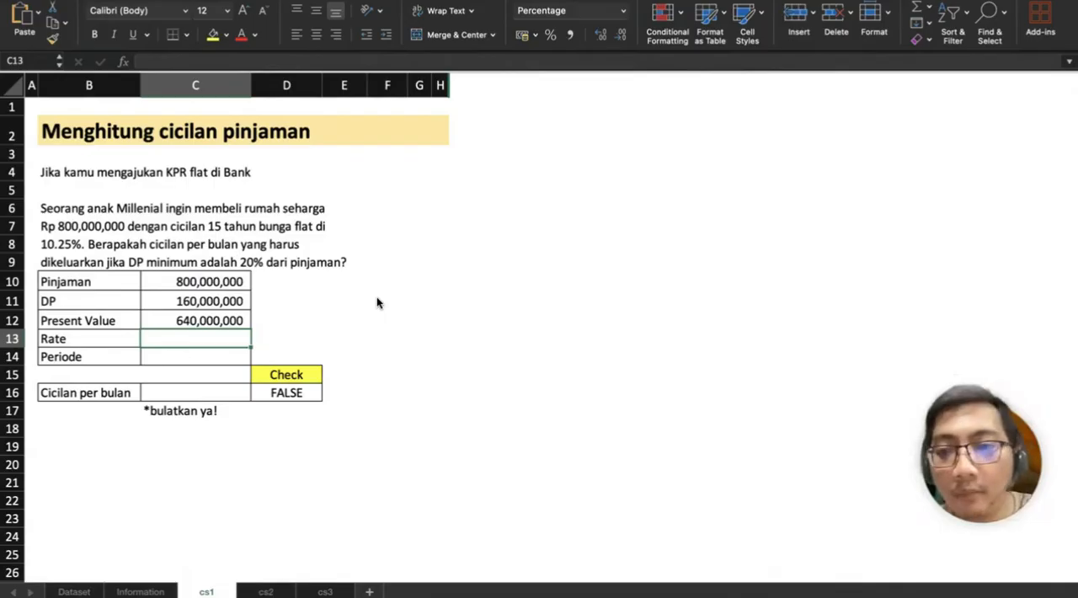
Step: Enter a Rate of 10.25% in C13 and a Periode of 15 in C14
type("10.25")
key("Return")
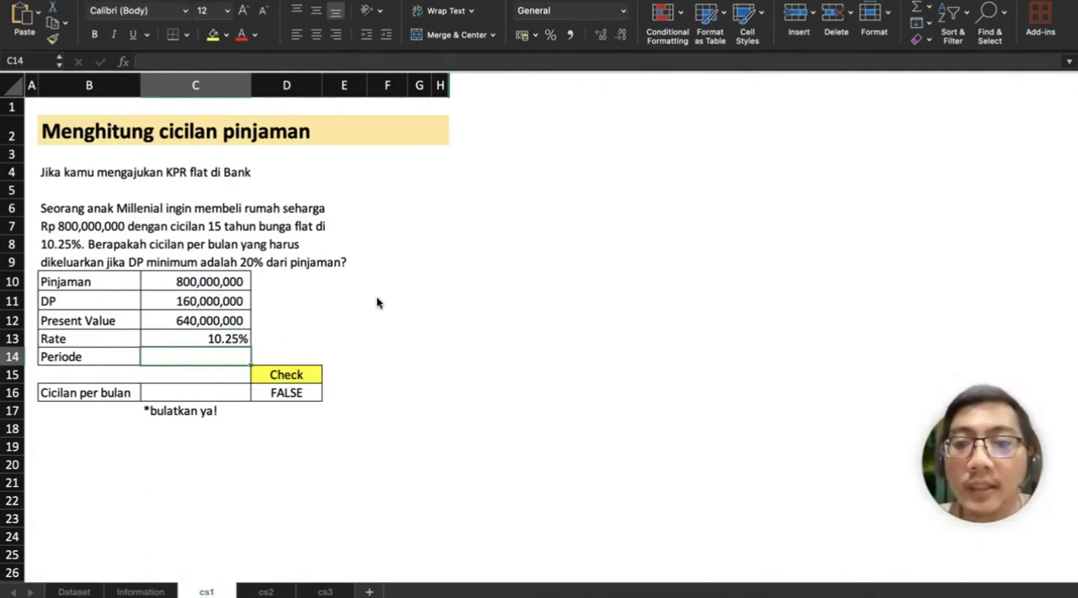
type("15")
key("Return")
key("Return")
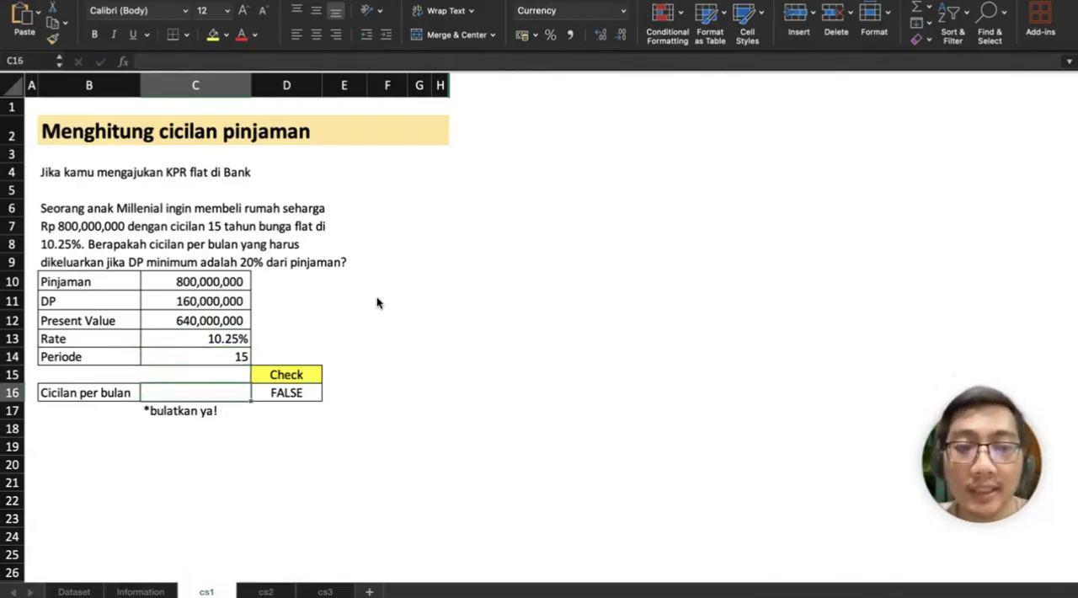
Step: Calculate the Cicilan per bulan in C16 with the formula =PMT(C13;C14;C12)
type("=")
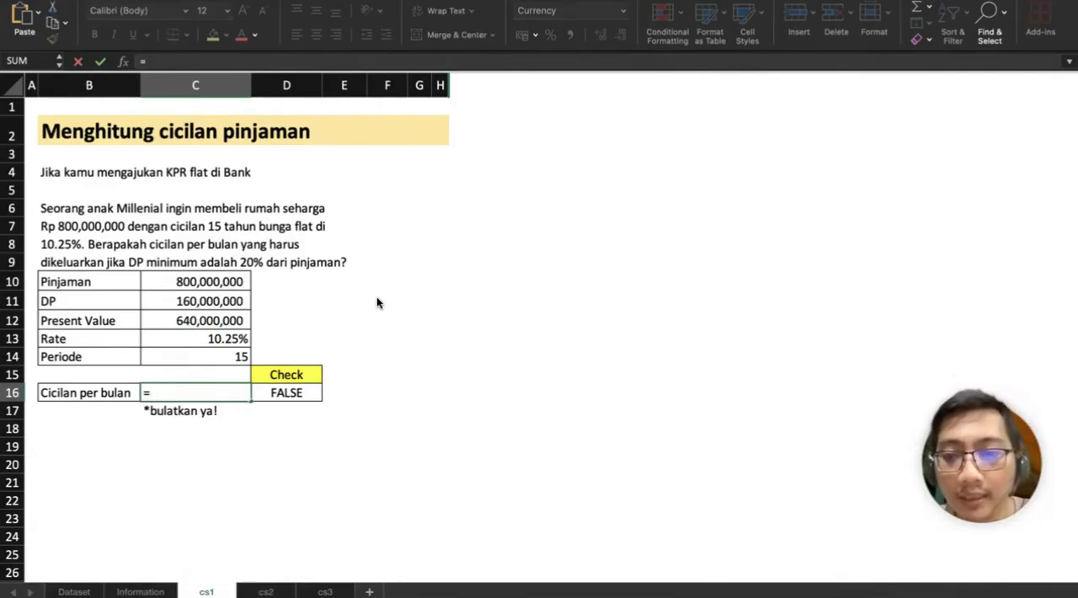
type("PMT(")
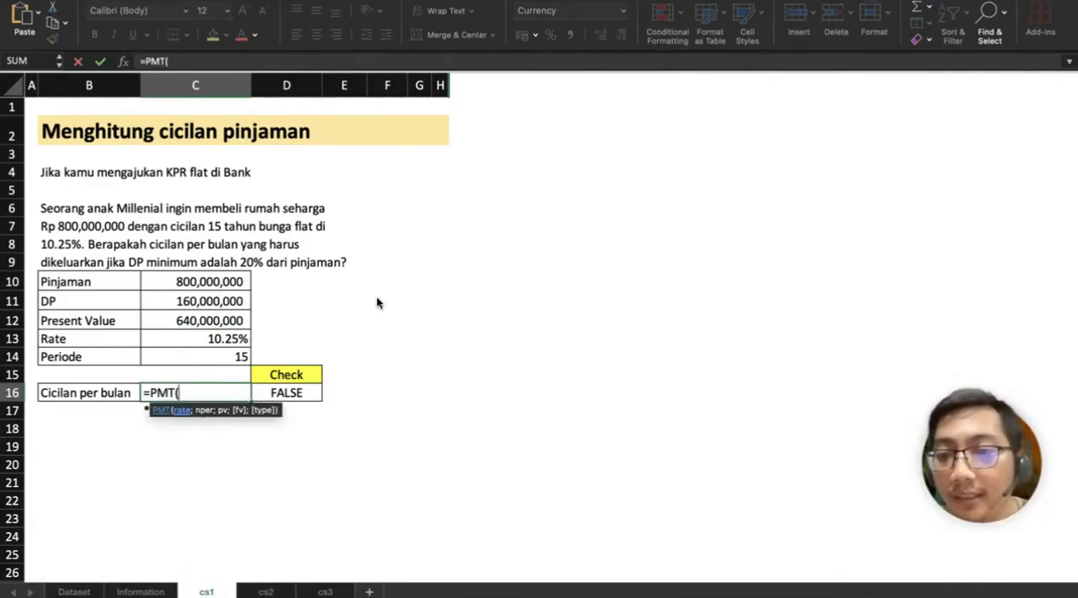
left_click(234, 339)
type(";")
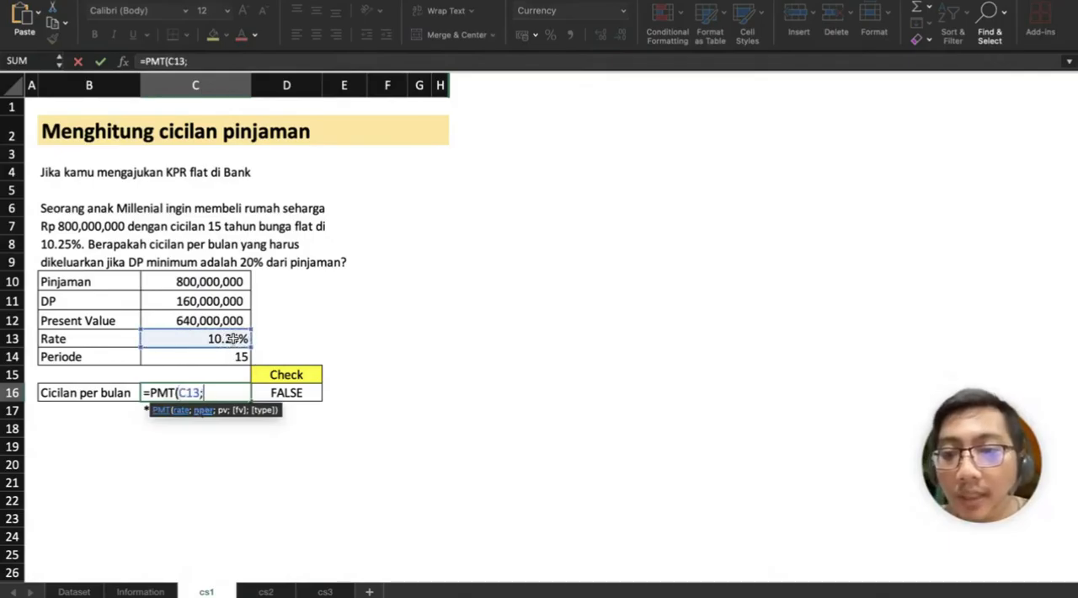
left_click(221, 358)
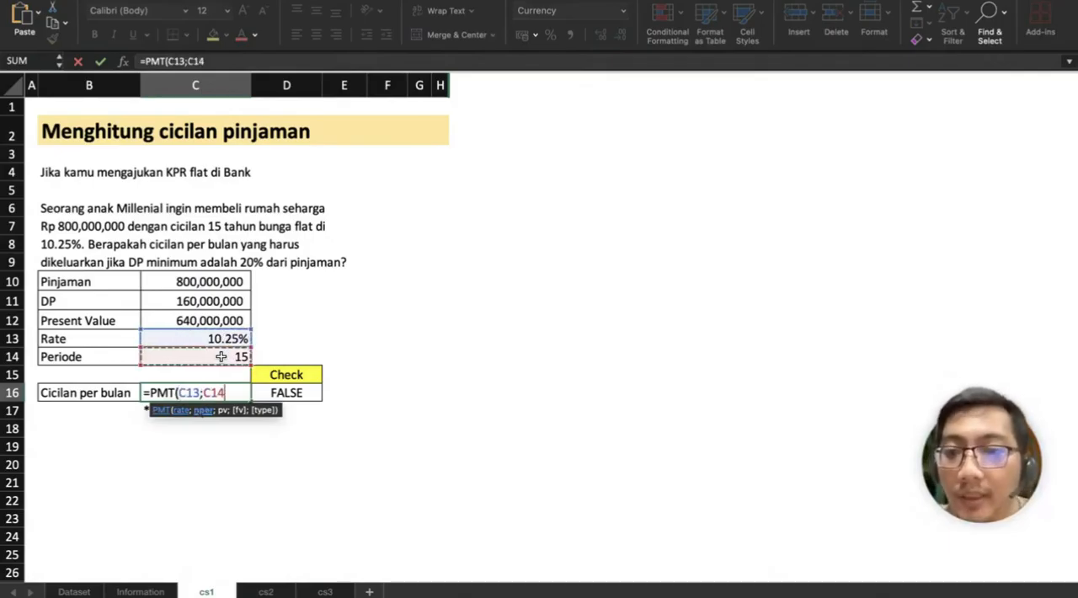
type(";")
left_click(199, 318)
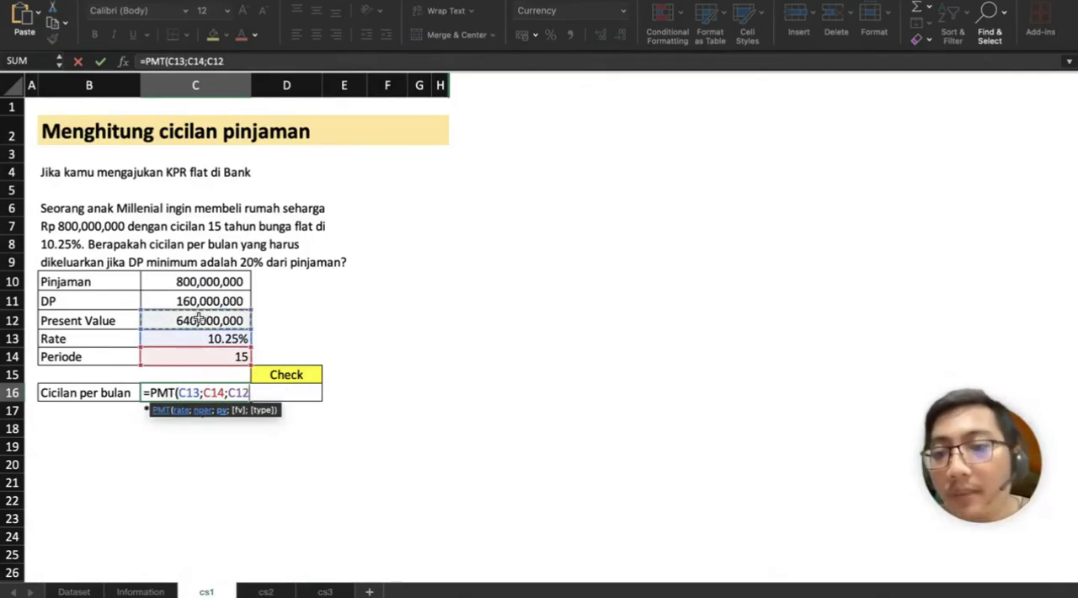
type(")")
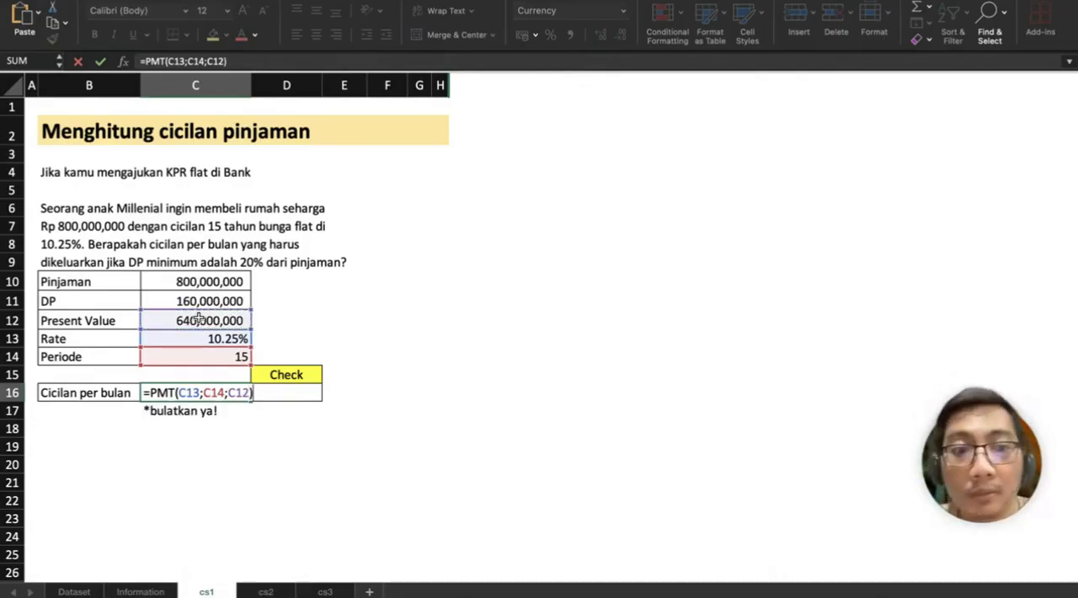
key("Return")
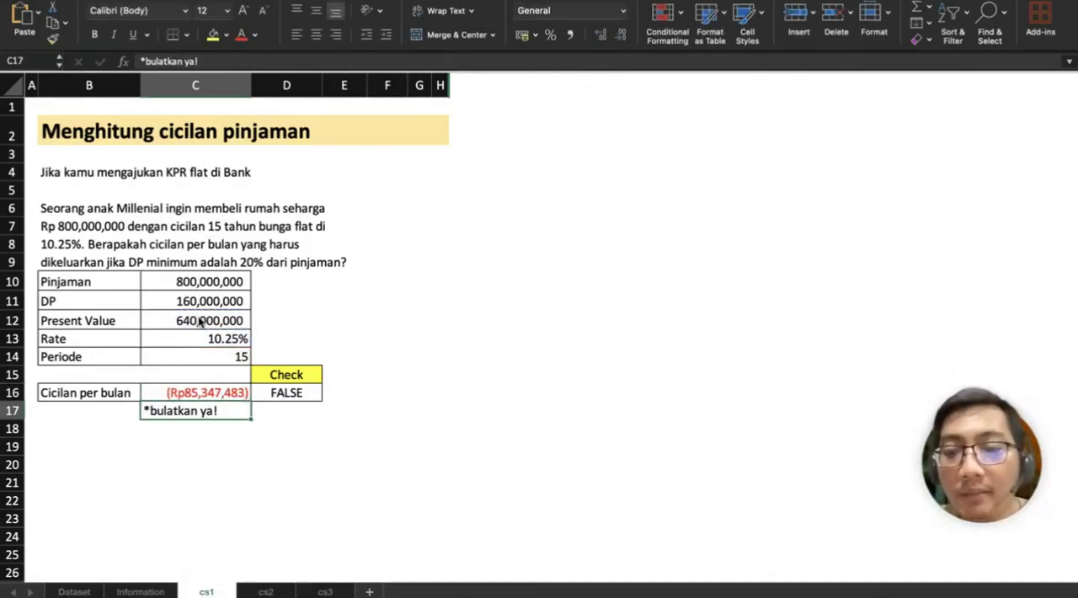
Step: Divide the PMT formula in C16 by 12 to get the monthly instalment
left_click(203, 390)
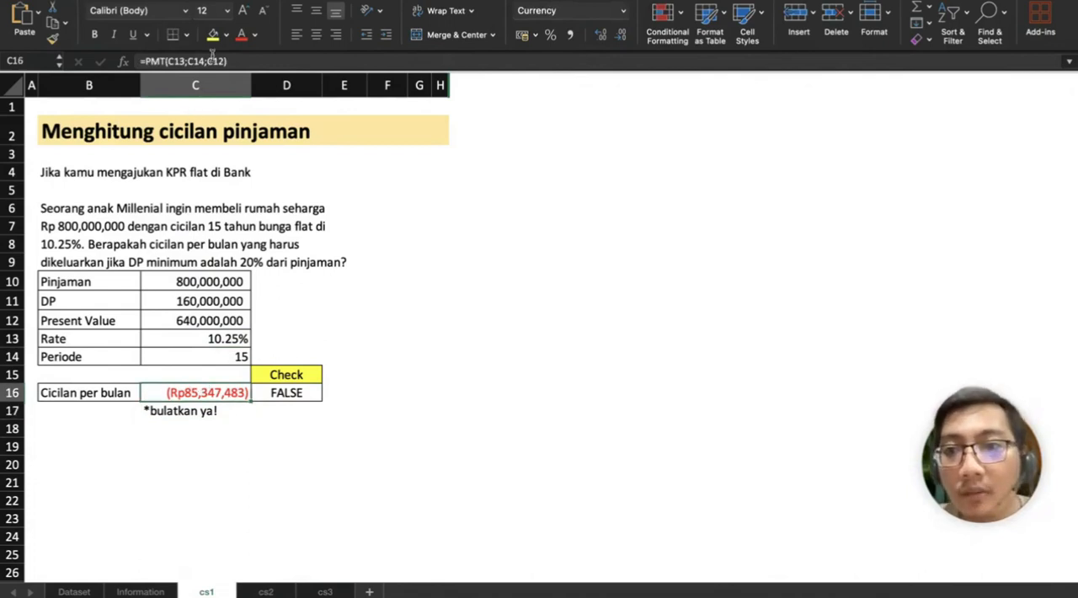
left_click(234, 60)
type("/12")
key("Return")
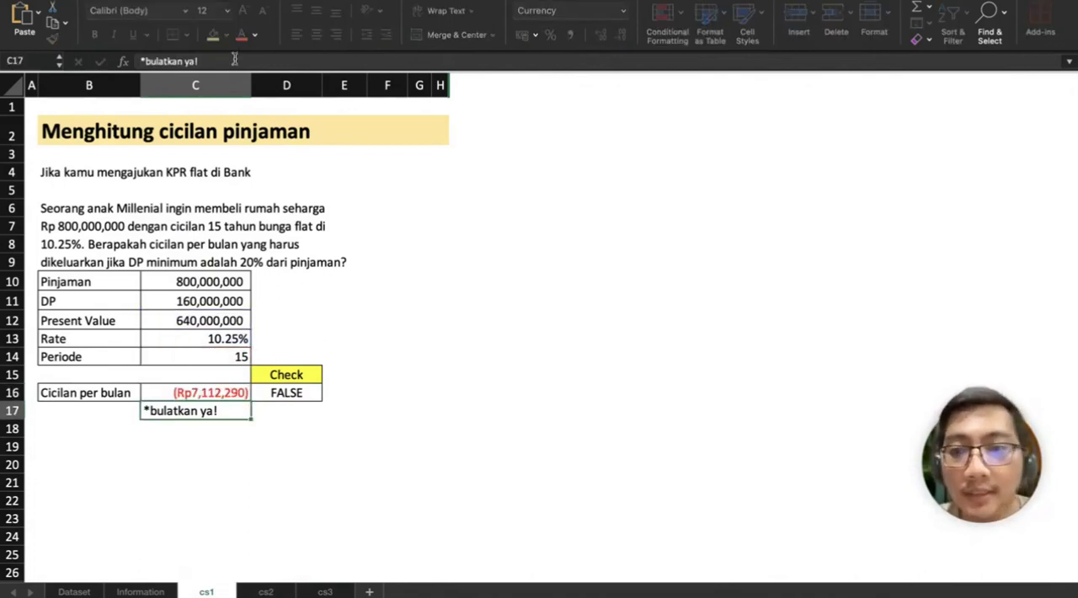
Step: Wrap the C16 instalment formula in ROUND with 0 decimals, giving =ROUND(PMT(C13;C14;C12)/12;0)
key("Up")
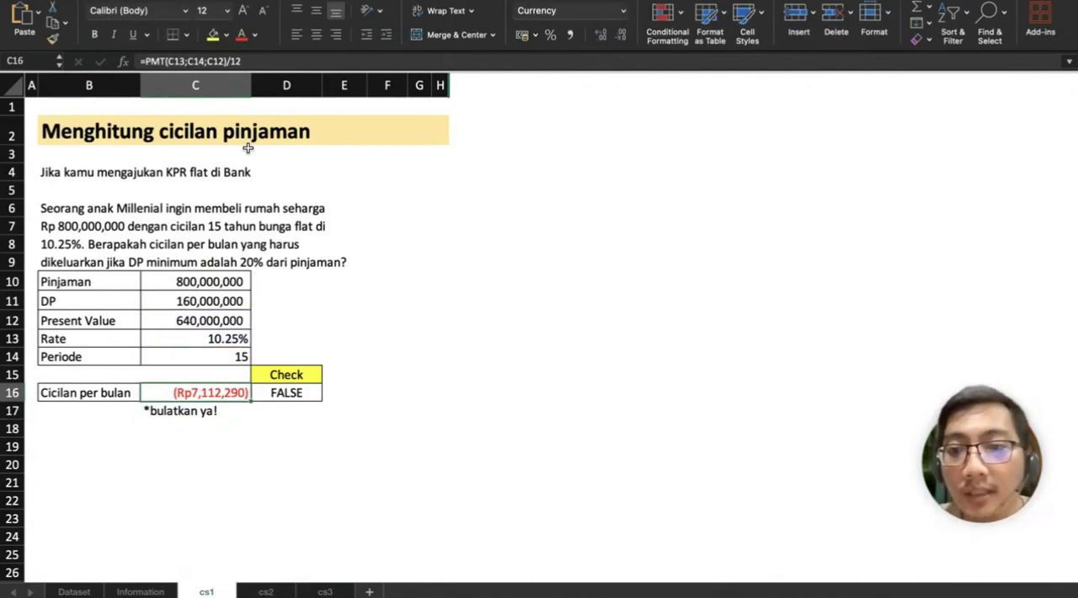
left_click(145, 61)
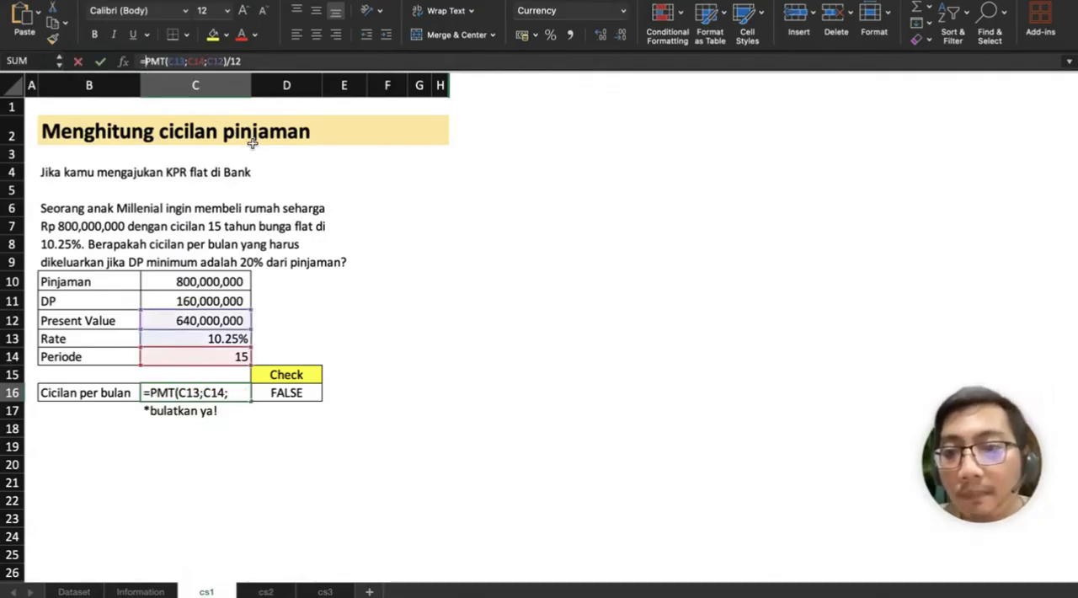
type("ROUND(")
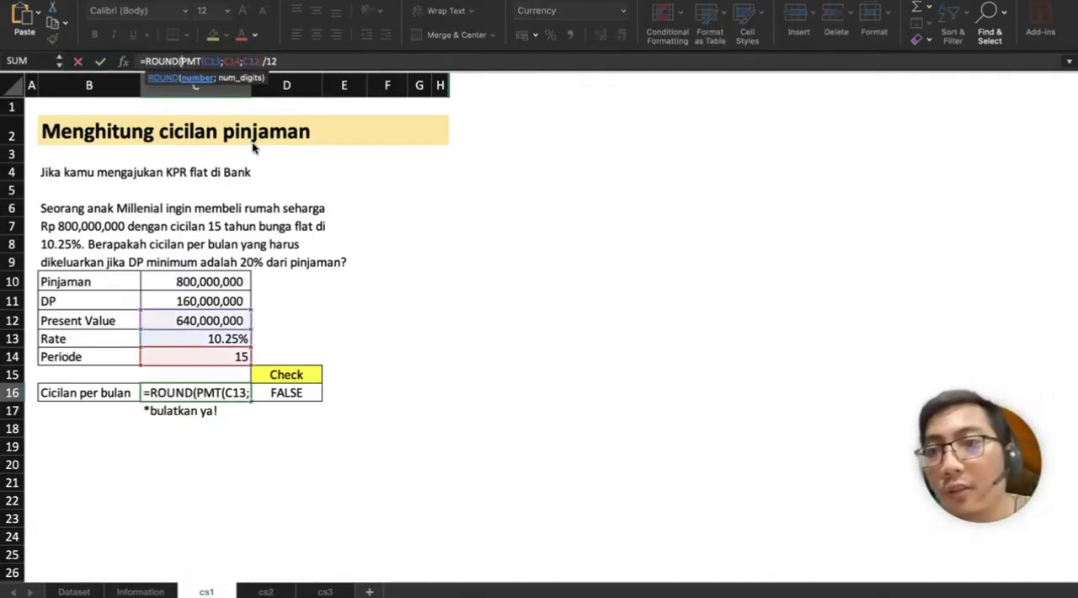
key("Right")
key("Right")
key("Right")
key("Right")
key("Right")
key("Right")
key("Right")
key("Right")
key("Right")
key("Right")
key("Right")
key("Right")
key("Right")
key("Right")
key("Right")
key("Right")
key("Right")
key("Right")
key("Right")
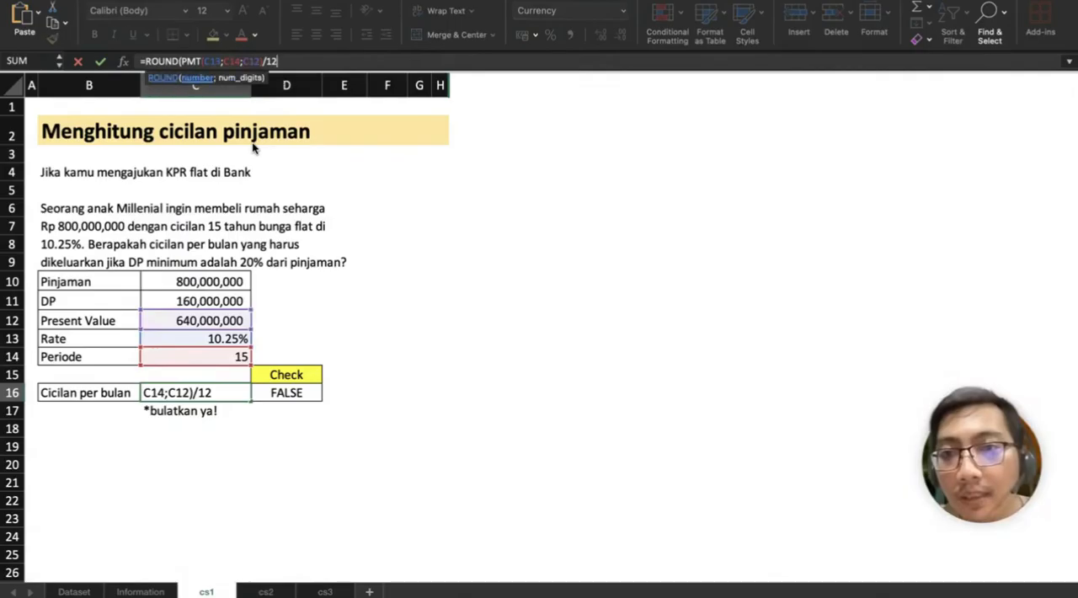
type(";0)")
key("Return")
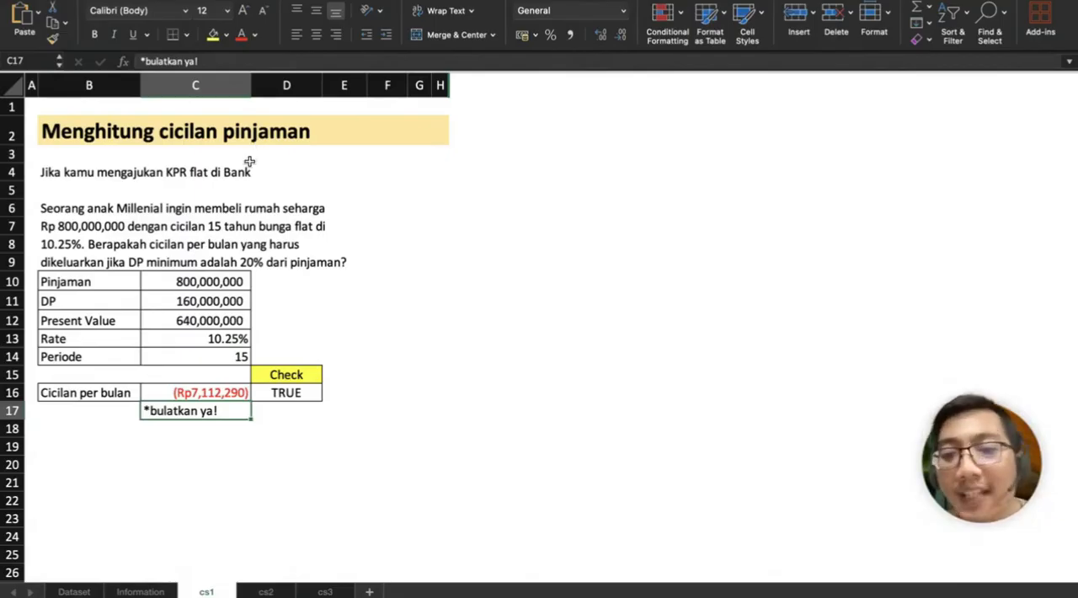
Step: On the cs2 sheet, enter 100 as the Input value in C8
left_click(268, 592)
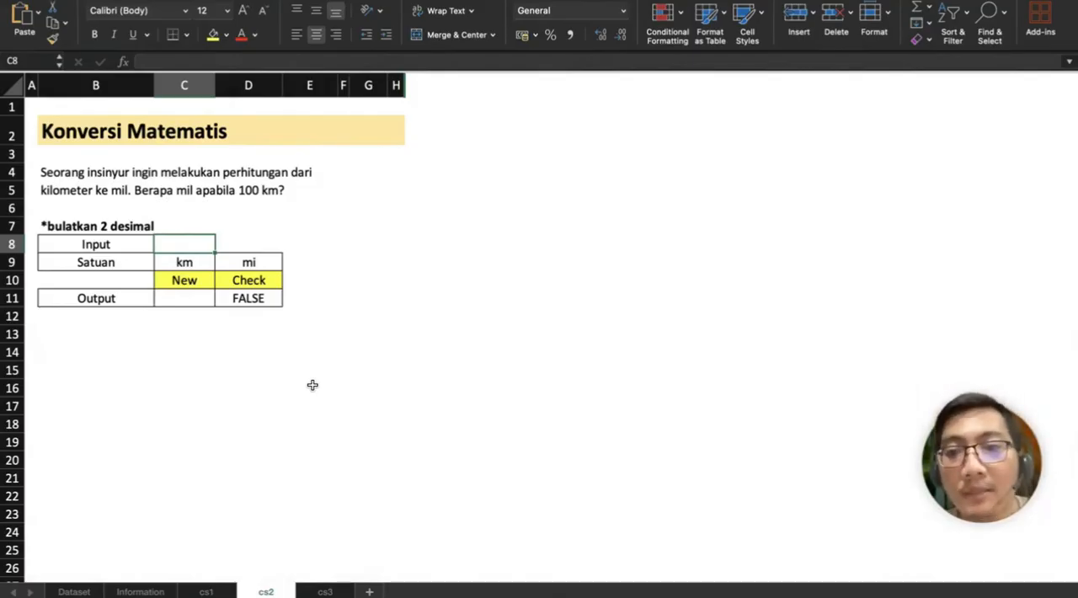
type("100")
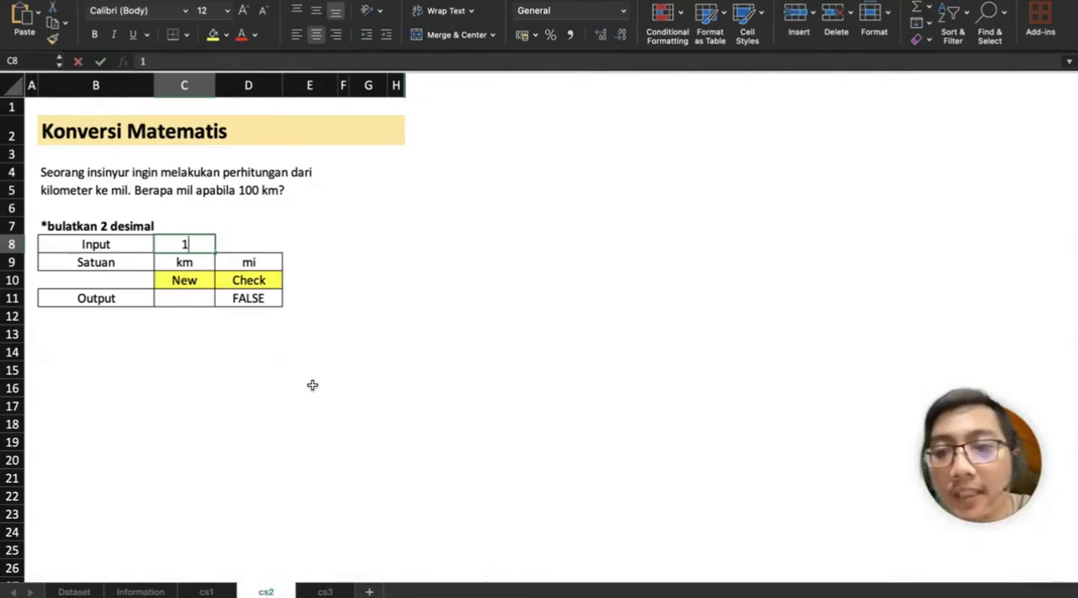
key("Return")
key("Return")
key("Return")
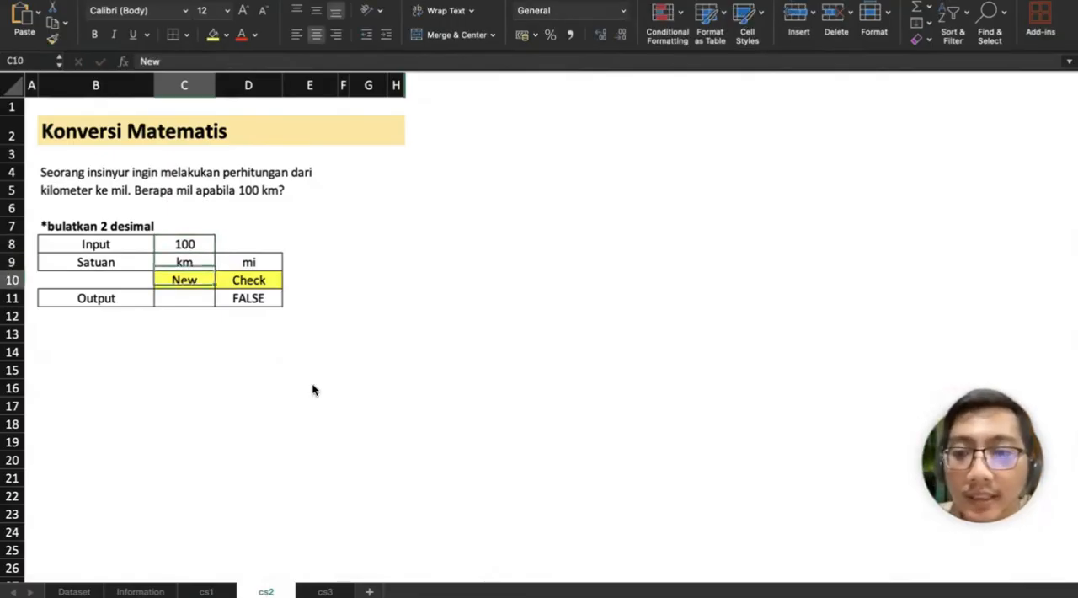
Step: Convert the input from km to mi in the Output cell C11 with =CONVERT(C8;C9;D9)
type("=")
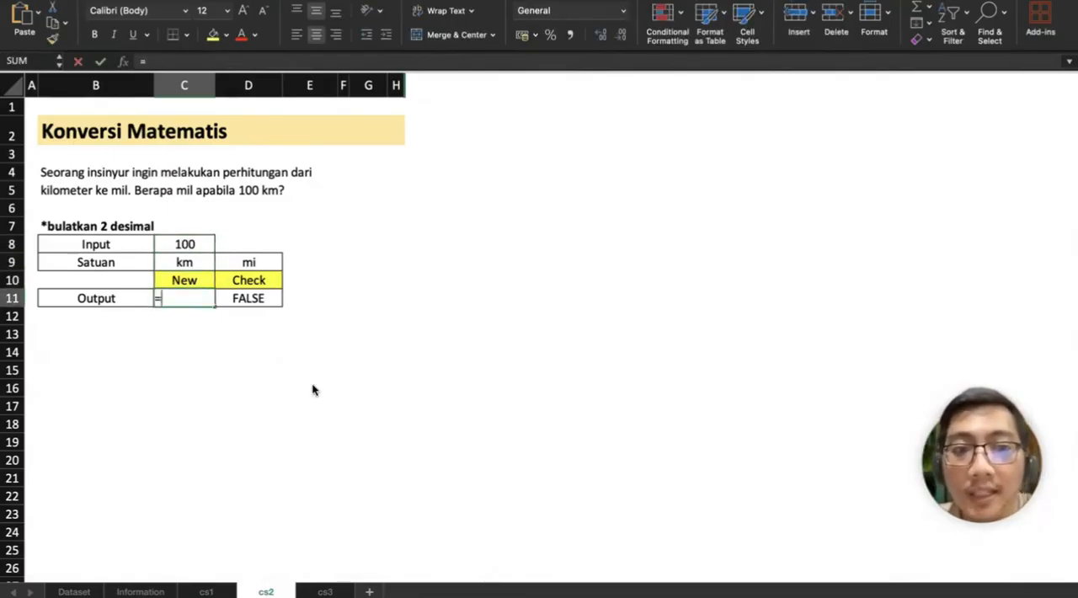
type("CONVERT(")
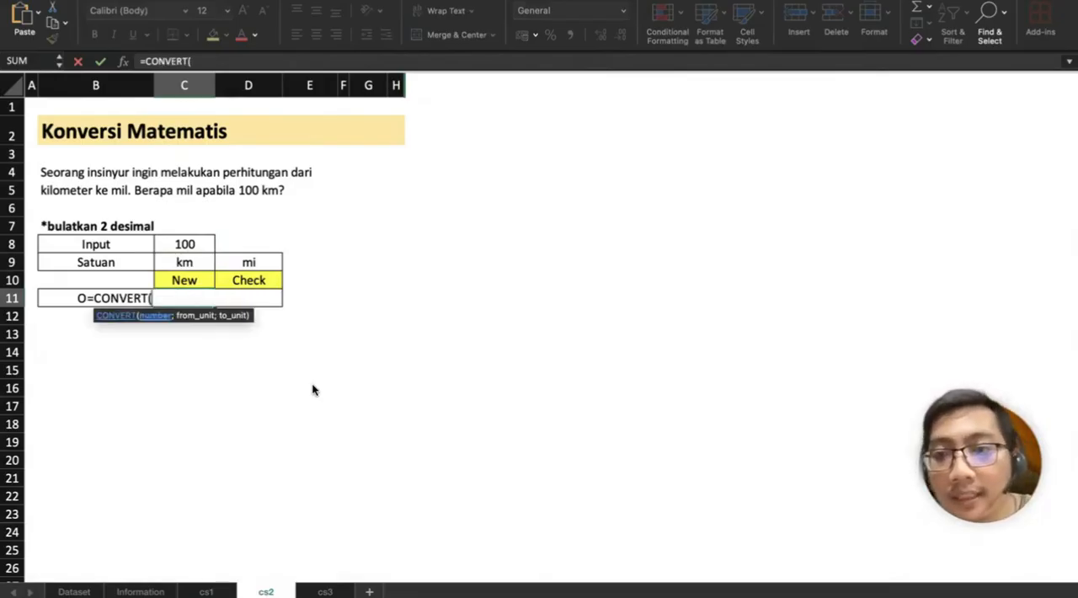
left_click(206, 245)
type(";")
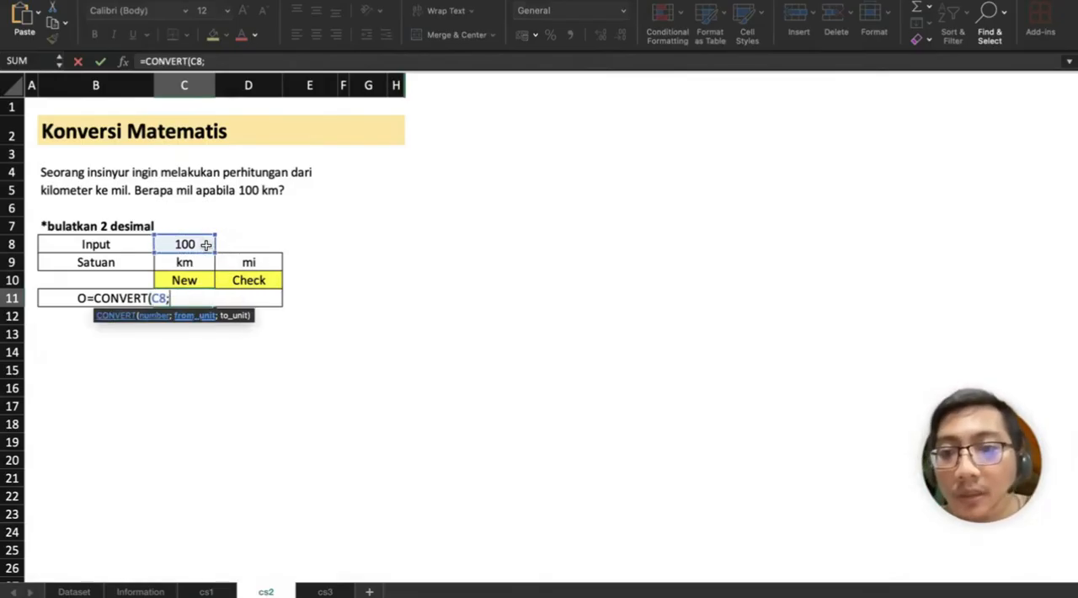
left_click(194, 261)
type(";")
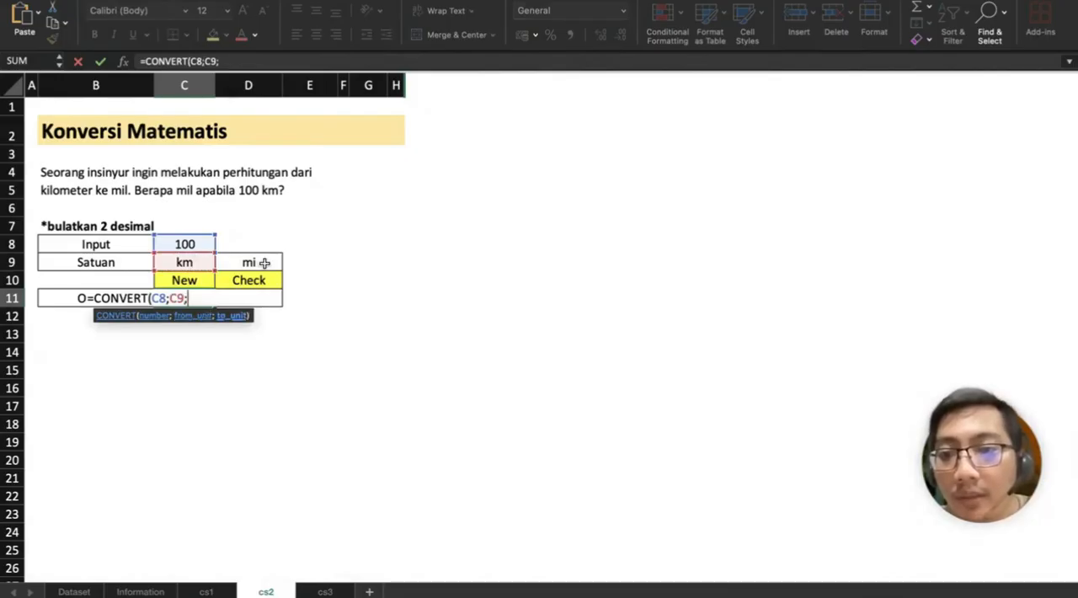
left_click(265, 263)
type(")")
key("Return")
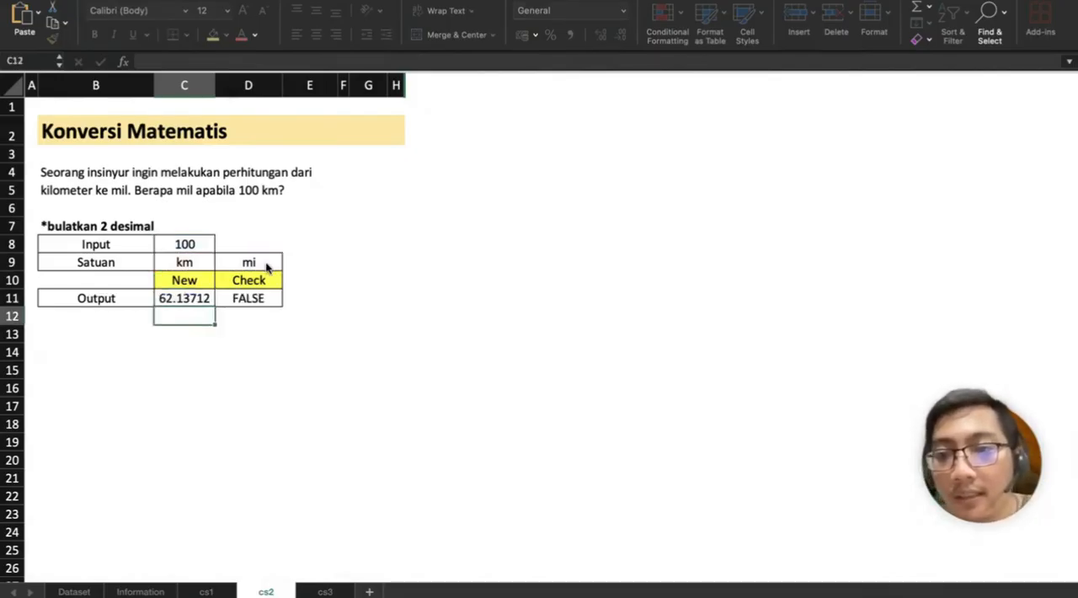
Step: Wrap the C11 conversion formula in ROUND with 2 decimals, giving =ROUND(CONVERT(C8;C9;D9);2)
key("Up")
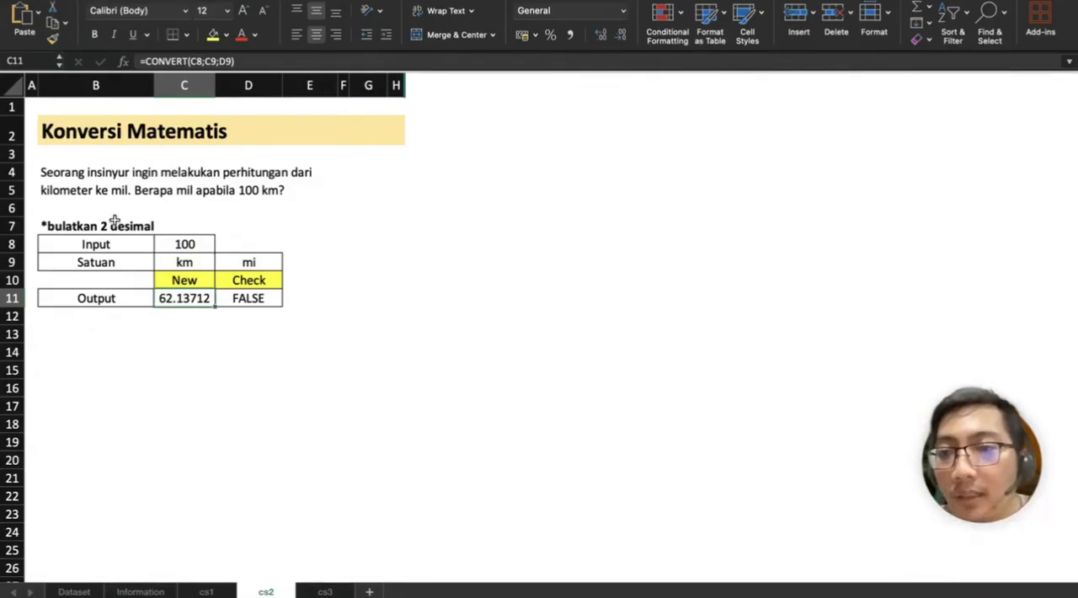
left_click(145, 62)
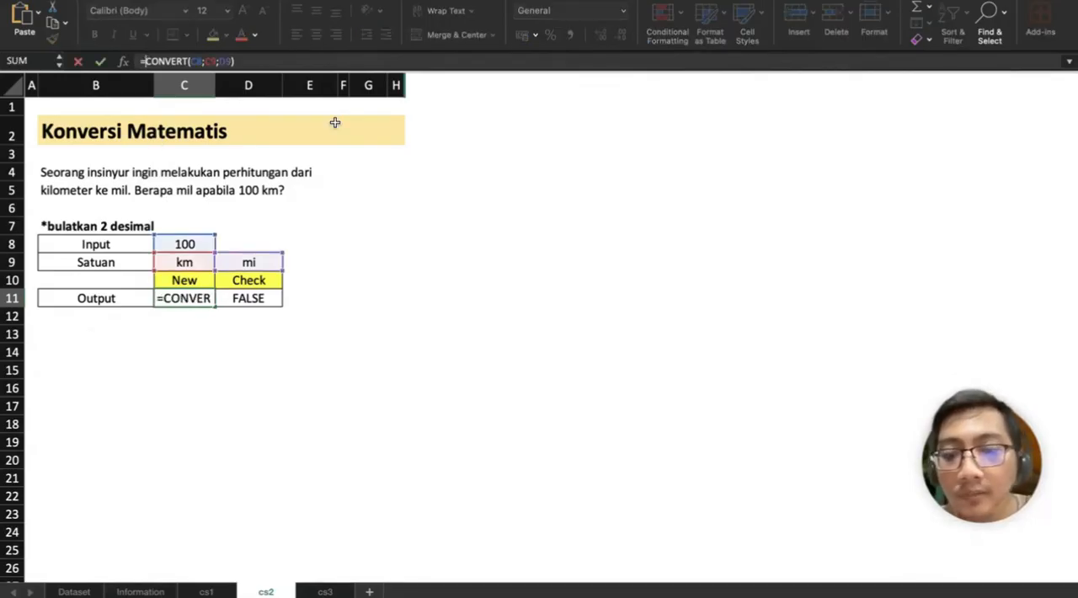
type("ROUND(")
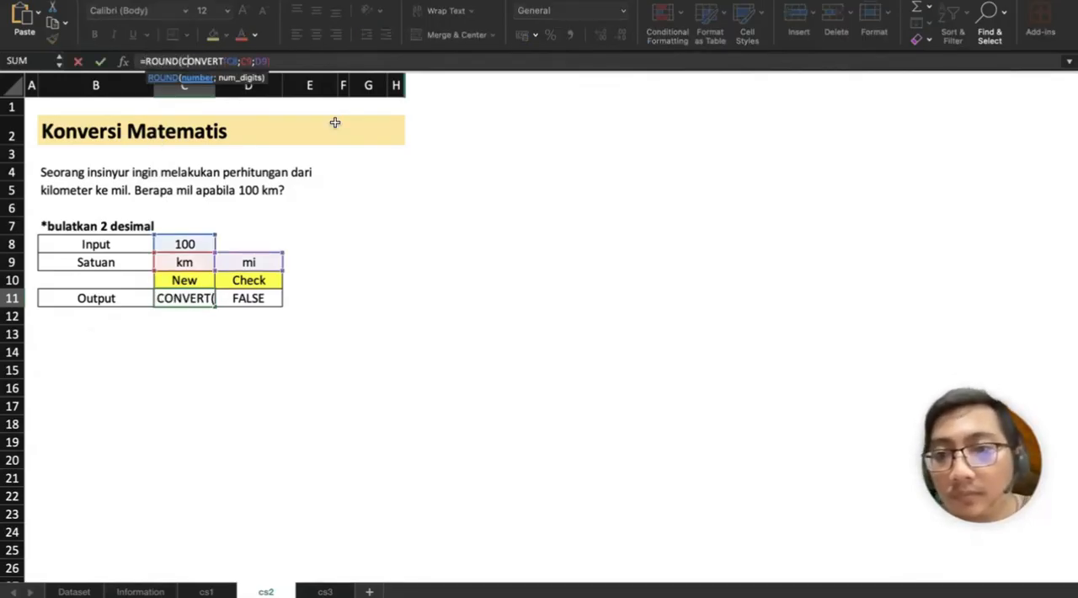
key("End")
type(";2")
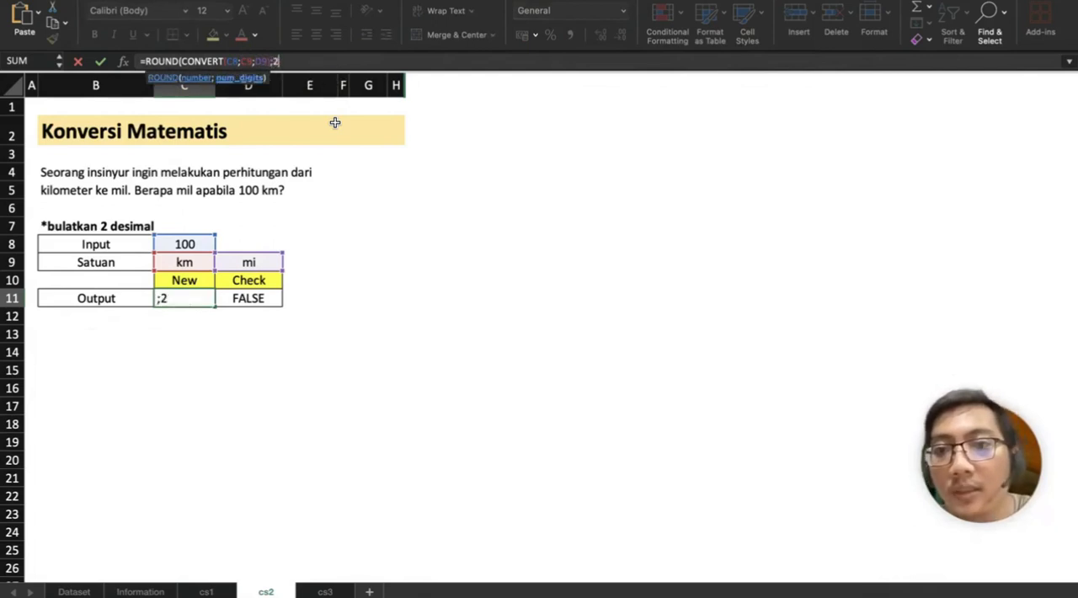
key("Return")
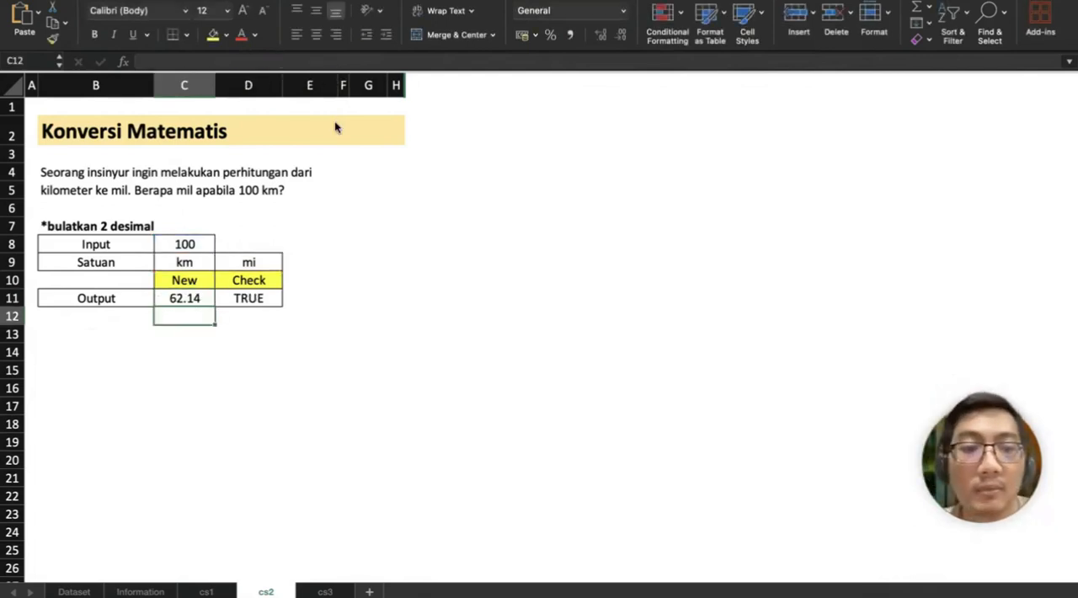
Step: Test the conversion by entering 50 and then 150 as the Input value in C8
key("Up")
key("Up")
key("Up")
key("Up")
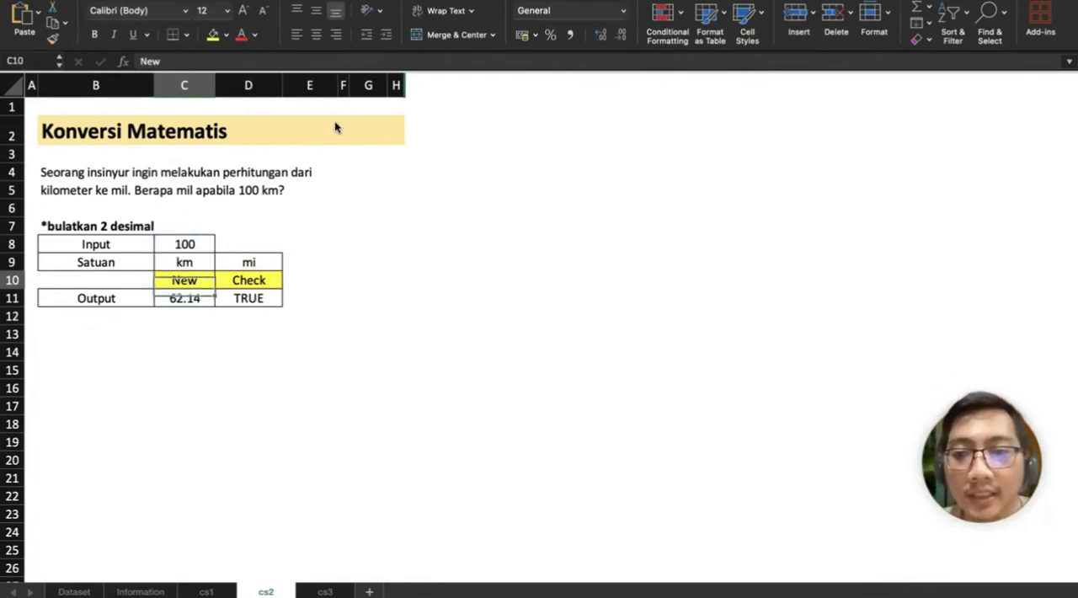
type("50")
key("Return")
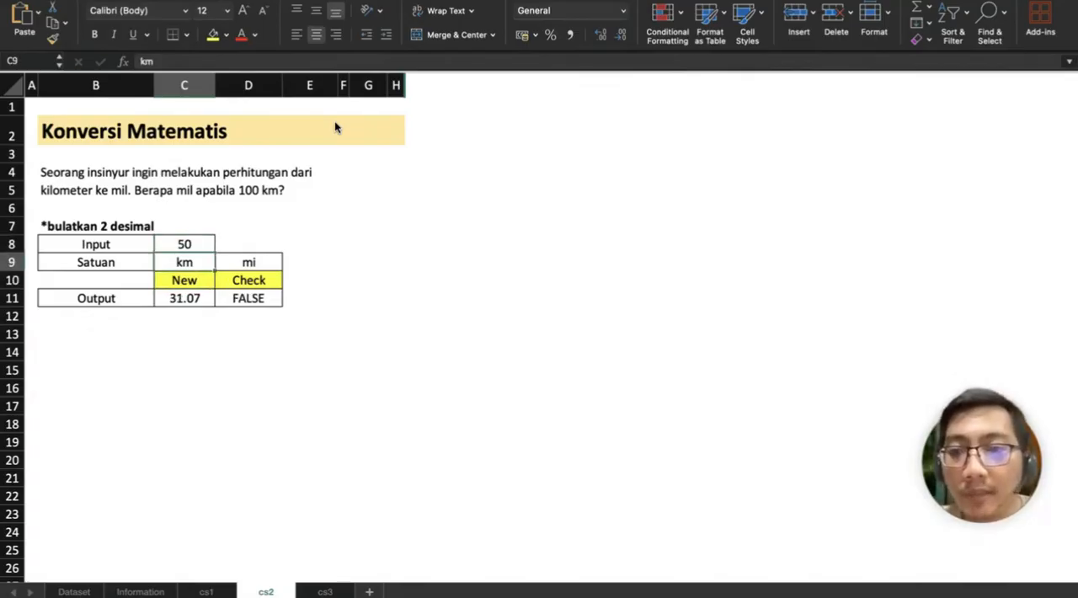
key("Up")
type("150")
key("Return")
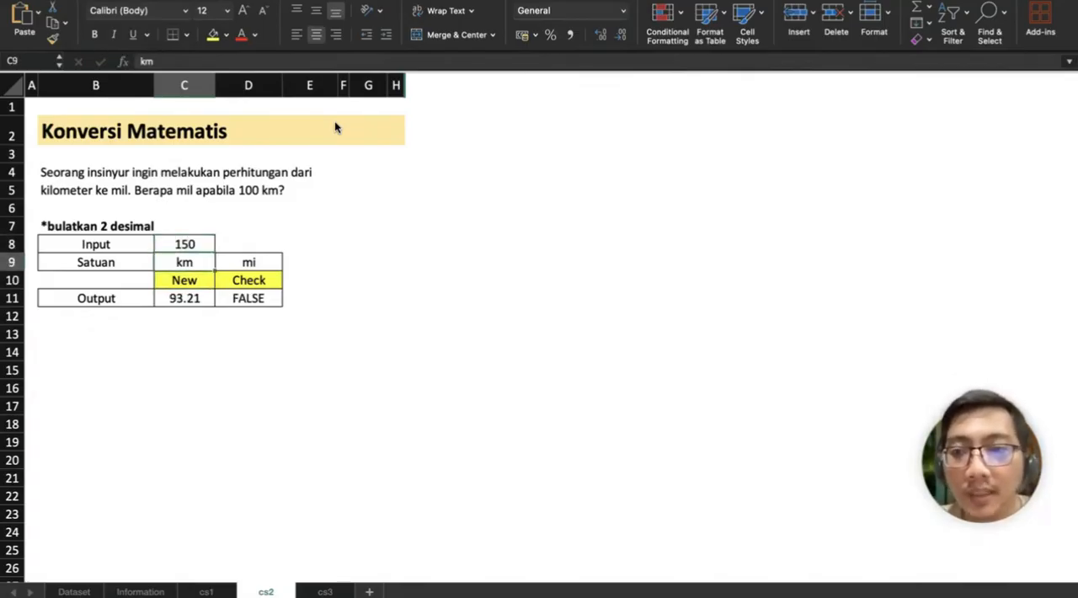
key("Down")
key("Down")
key("Down")
key("Down")
type("=")
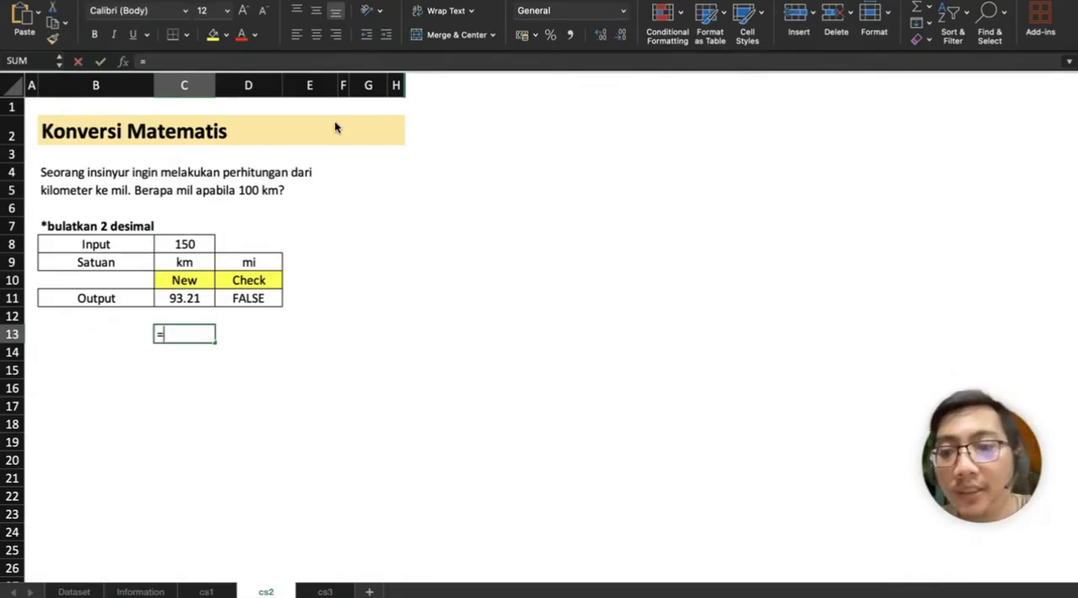
key("Escape")
Step: Set the Input value in C8 back to 100
key("Up")
key("Up")
key("Up")
key("Up")
key("Up")
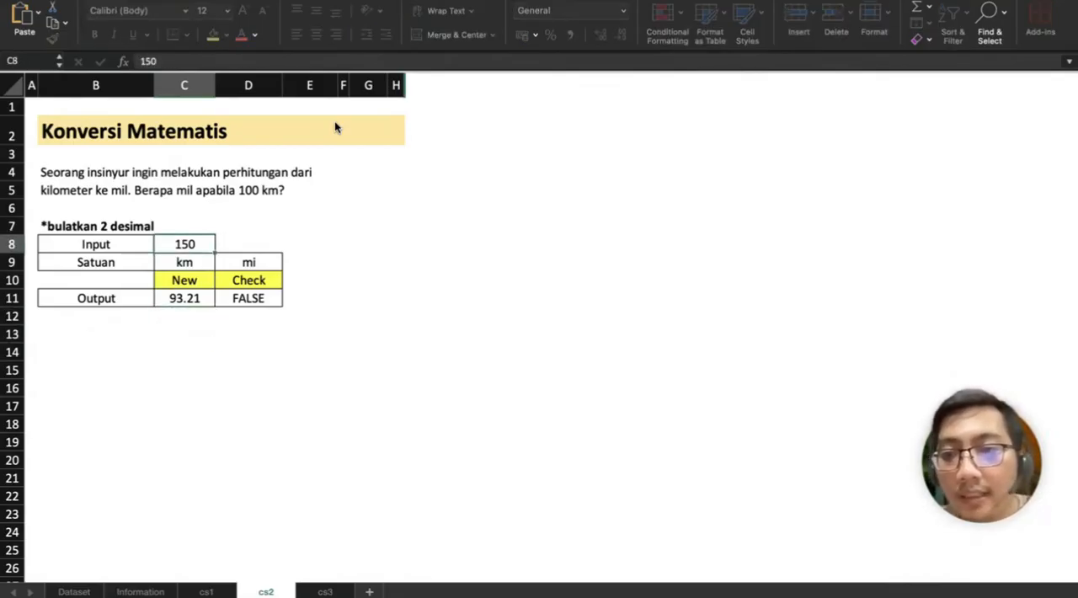
type("100")
key("Return")
Step: Start a CONVERT formula in C13 with C8 as the number, reaching the from_unit argument
key("Down")
key("Down")
key("Down")
key("Down")
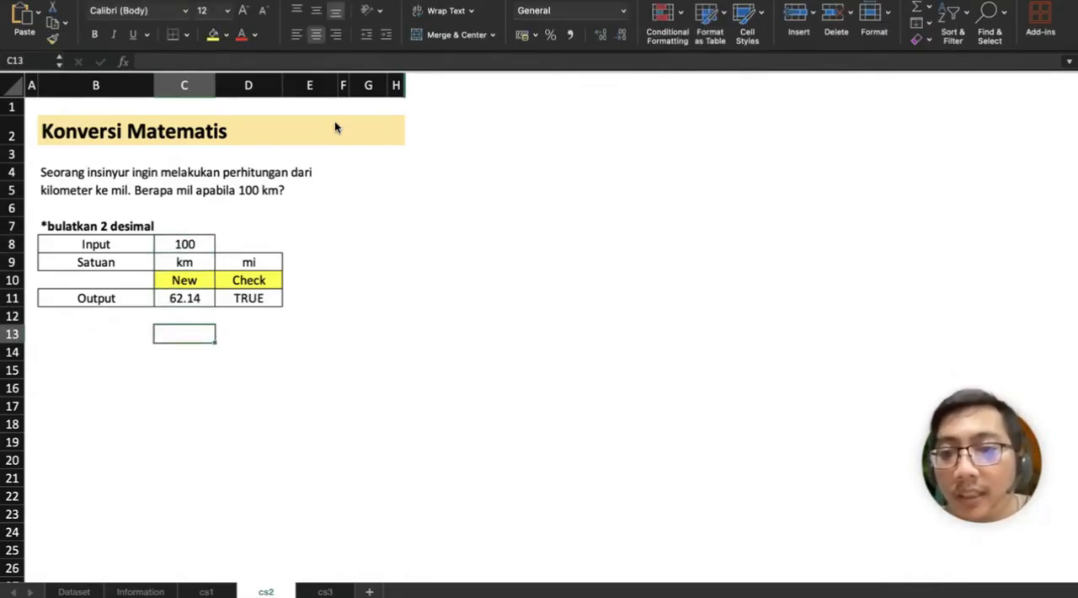
type("-CONVE")
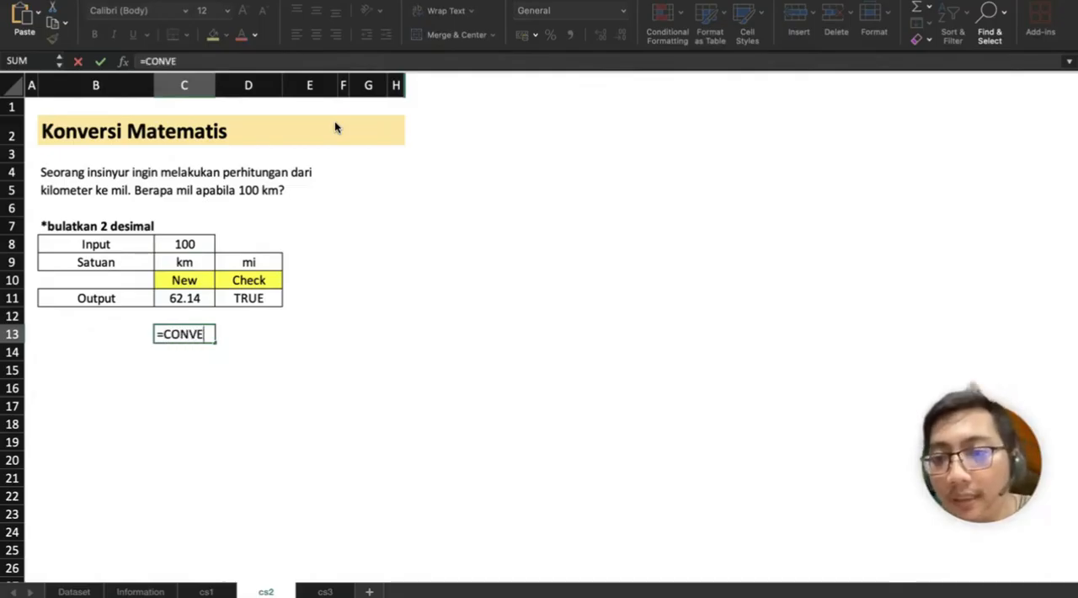
type("RT(")
key("Up")
key("Up")
key("Up")
key("Up")
key("Up")
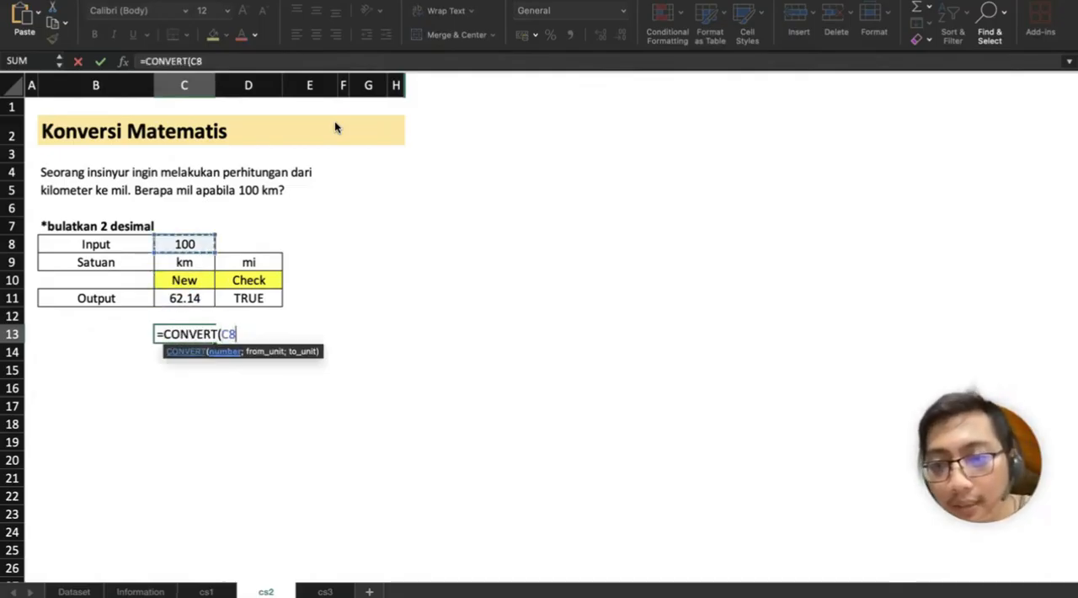
type(";")
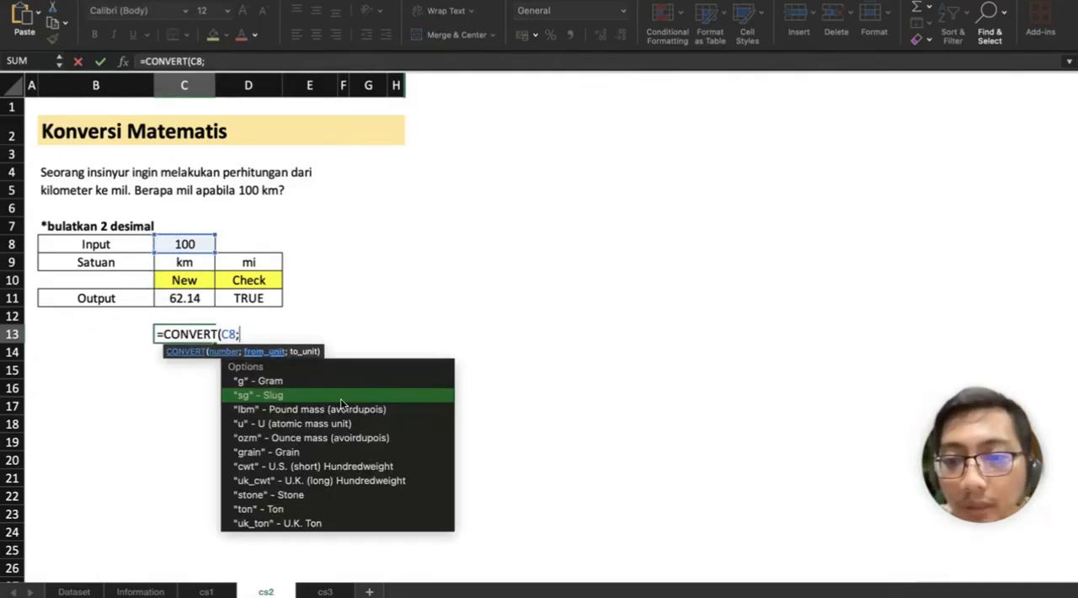
Step: Examine the full list of unit codes that CONVERT offers for its from_unit argument
scroll(341, 404, "down", 2)
scroll(340, 400, "down", 2)
scroll(328, 443, "up", 3)
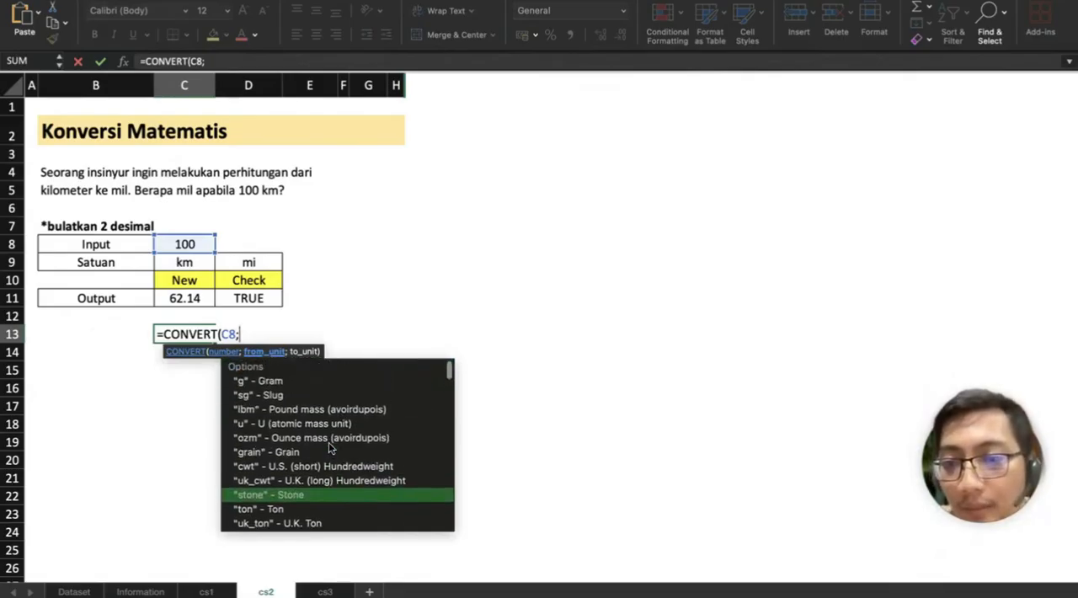
scroll(295, 426, "down", 3)
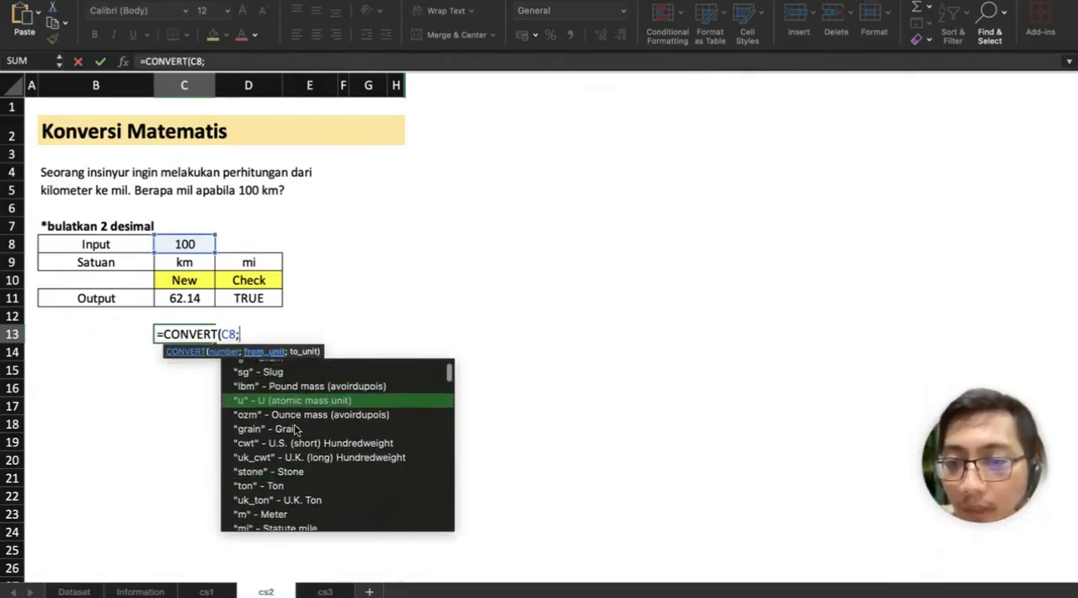
scroll(297, 438, "down", 3)
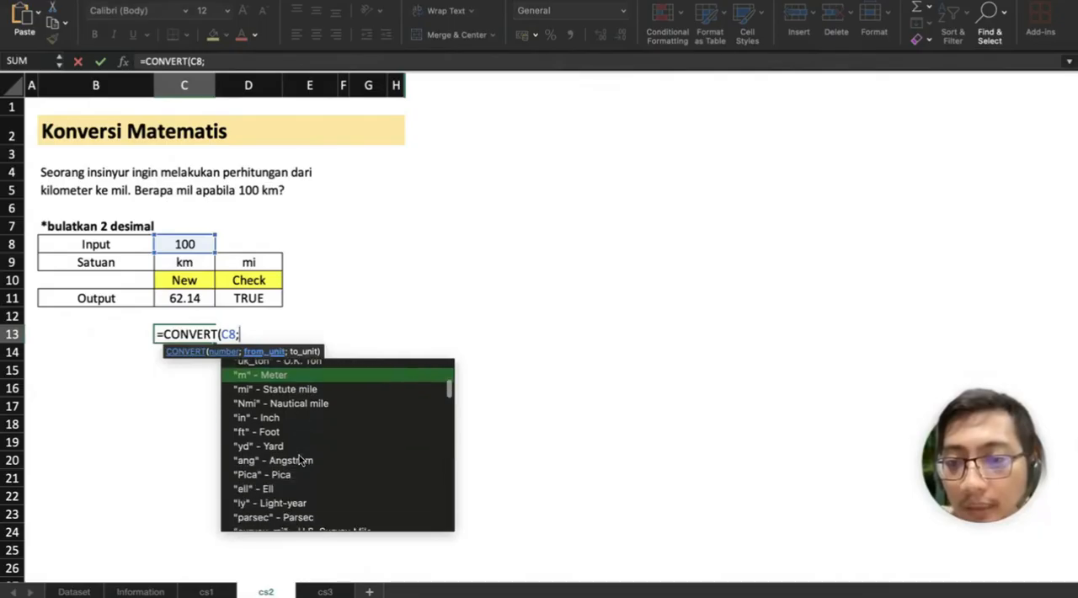
scroll(300, 455, "down", 3)
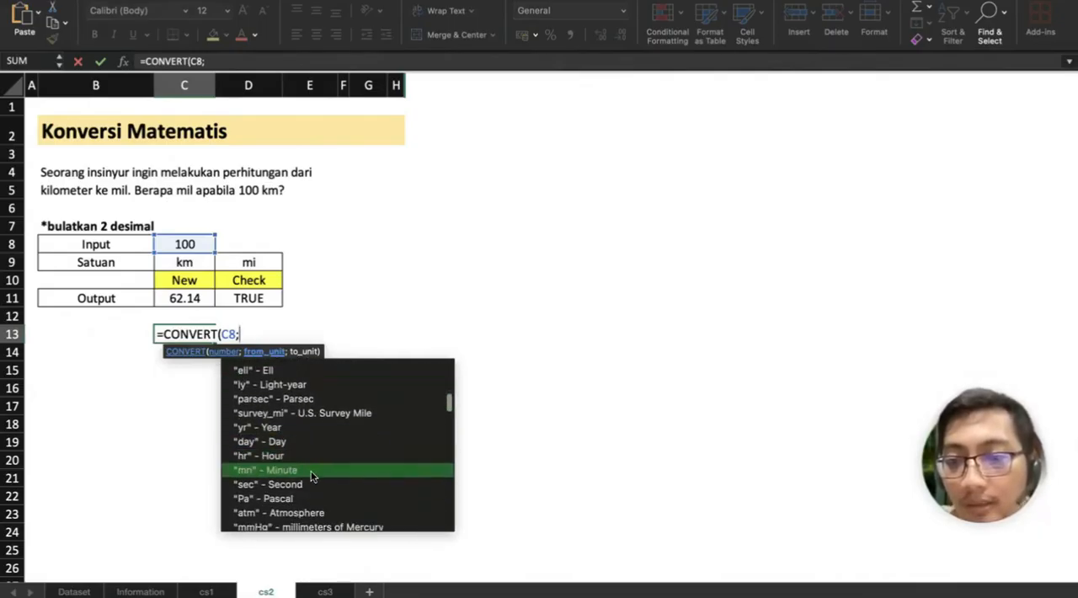
scroll(312, 477, "down", 2)
scroll(312, 477, "down", 5)
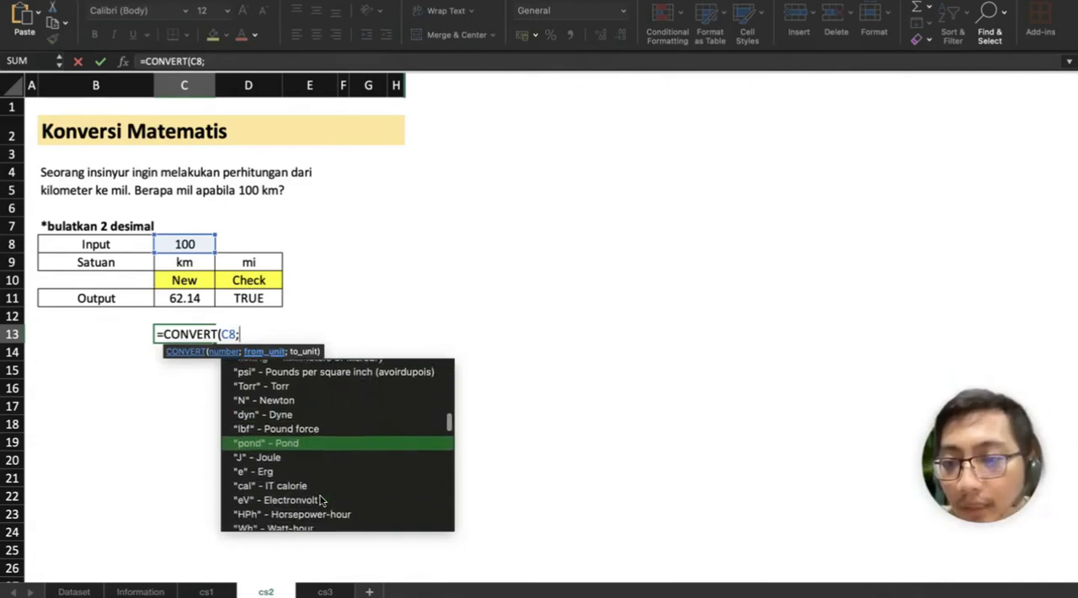
scroll(320, 500, "down", 6)
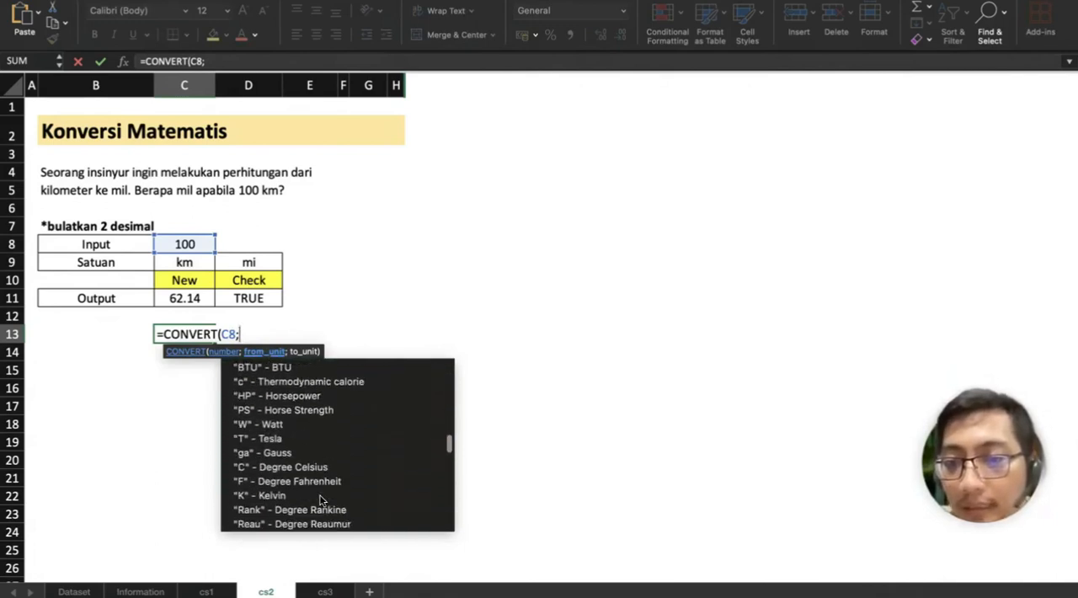
scroll(320, 501, "down", 2)
scroll(320, 500, "down", 6)
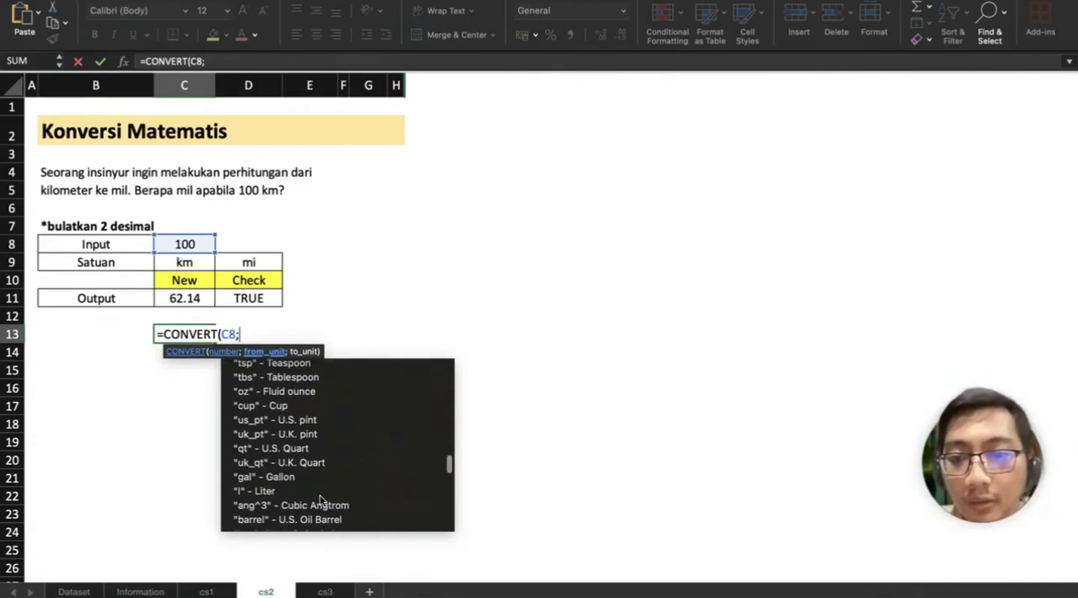
scroll(320, 501, "down", 10)
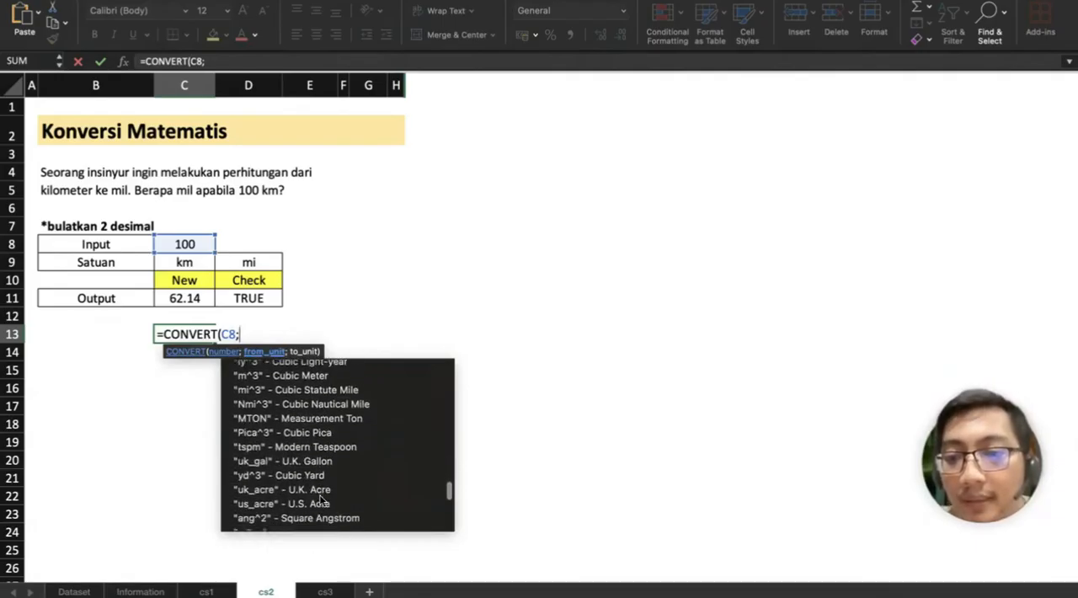
scroll(320, 500, "down", 2)
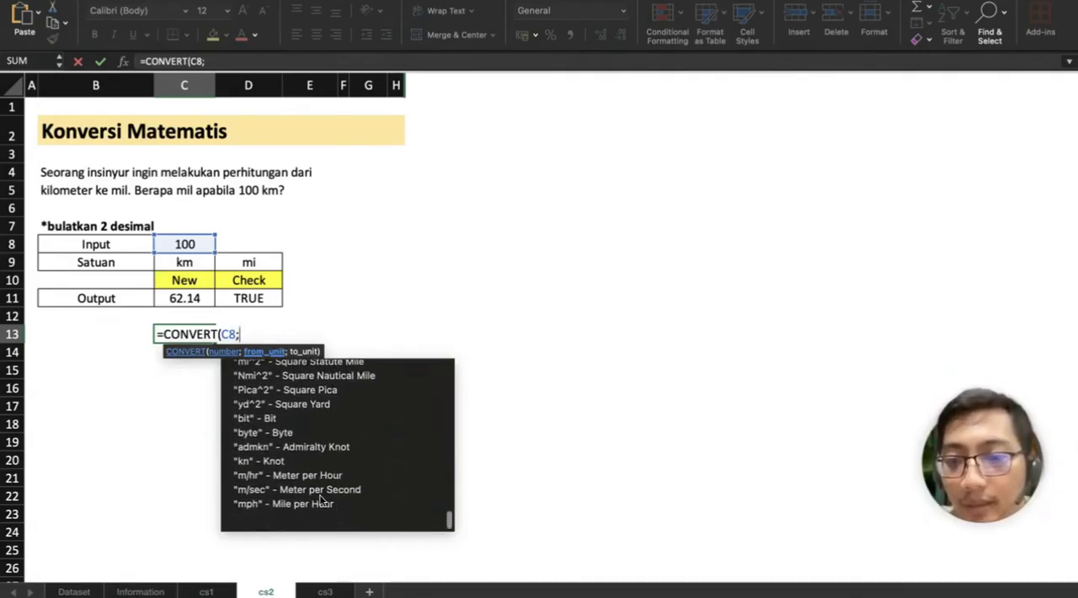
scroll(325, 498, "up", 20)
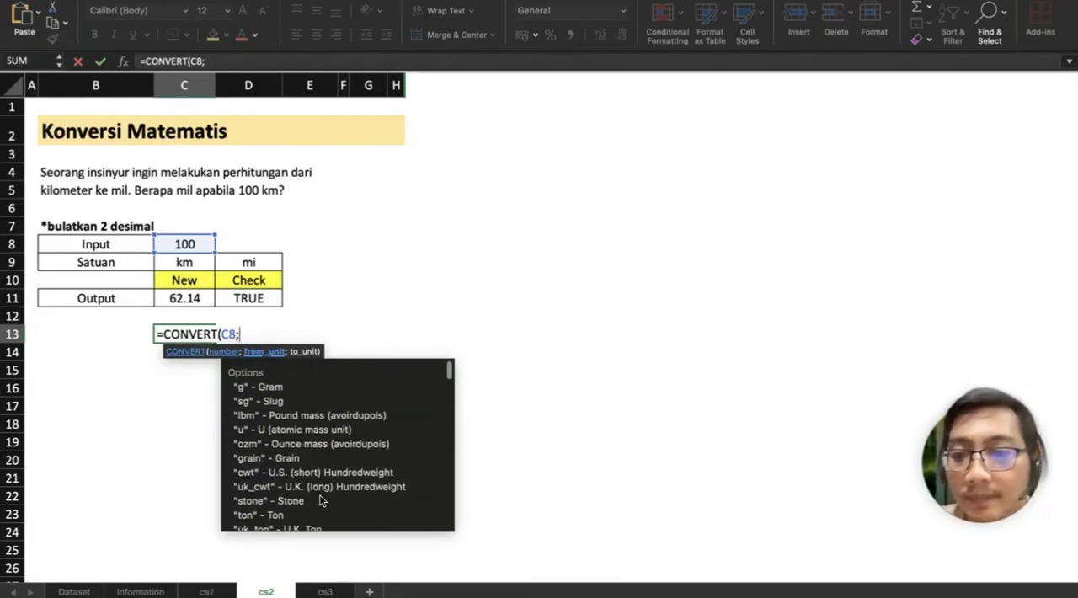
Step: Discard the unfinished CONVERT formula in C13, leaving the cell empty
key("BackSpace")
key("BackSpace")
key("BackSpace")
key("BackSpace")
key("BackSpace")
key("BackSpace")
key("BackSpace")
key("BackSpace")
key("BackSpace")
key("BackSpace")
key("BackSpace")
key("BackSpace")
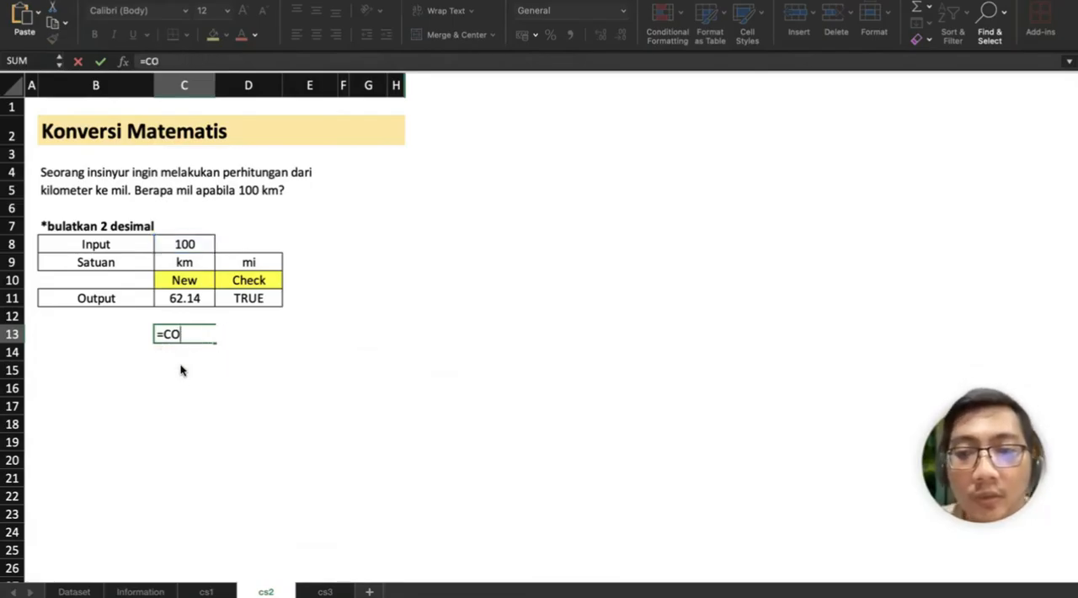
key("Return")
key("Up")
key("Up")
key("Up")
key("Up")
key("Up")
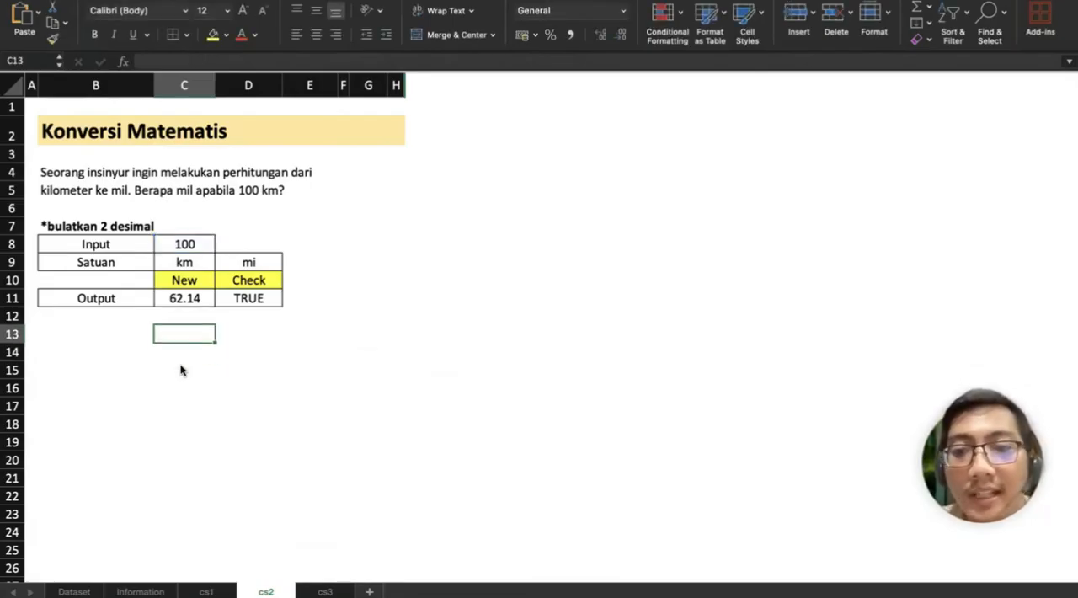
key("Right")
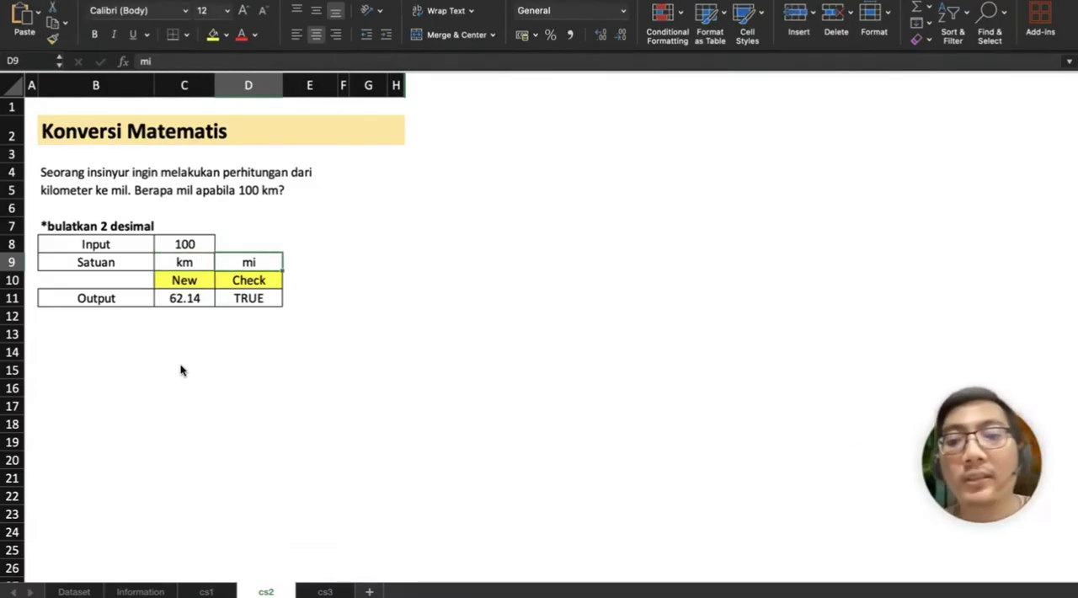
Step: On the cs3 sheet, check whether the first KPI is numeric by entering =ISNUMBER(D8) in E8
left_click(325, 592)
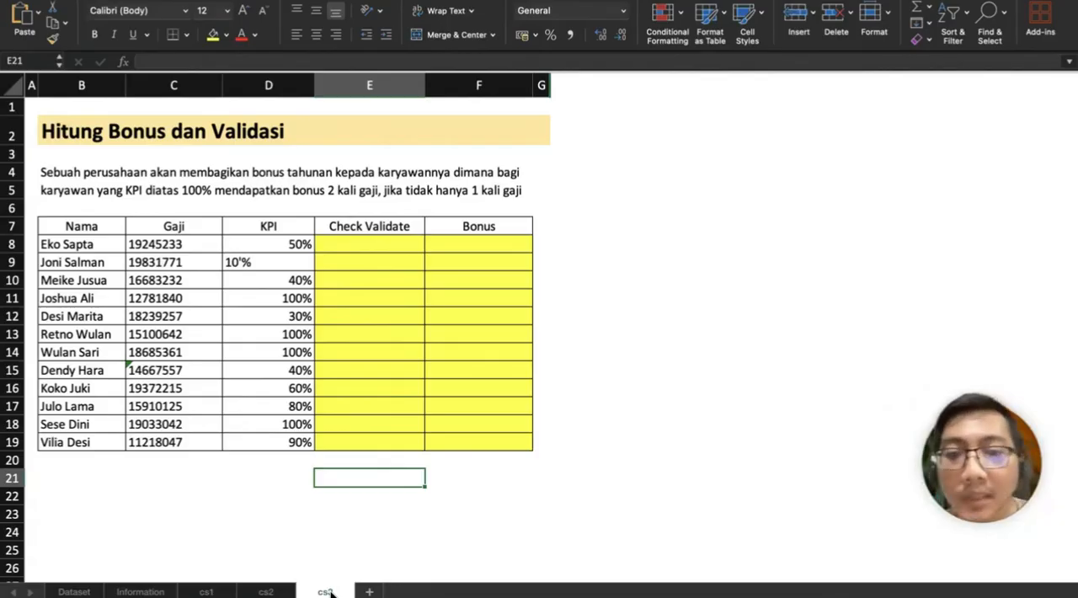
left_click(382, 249)
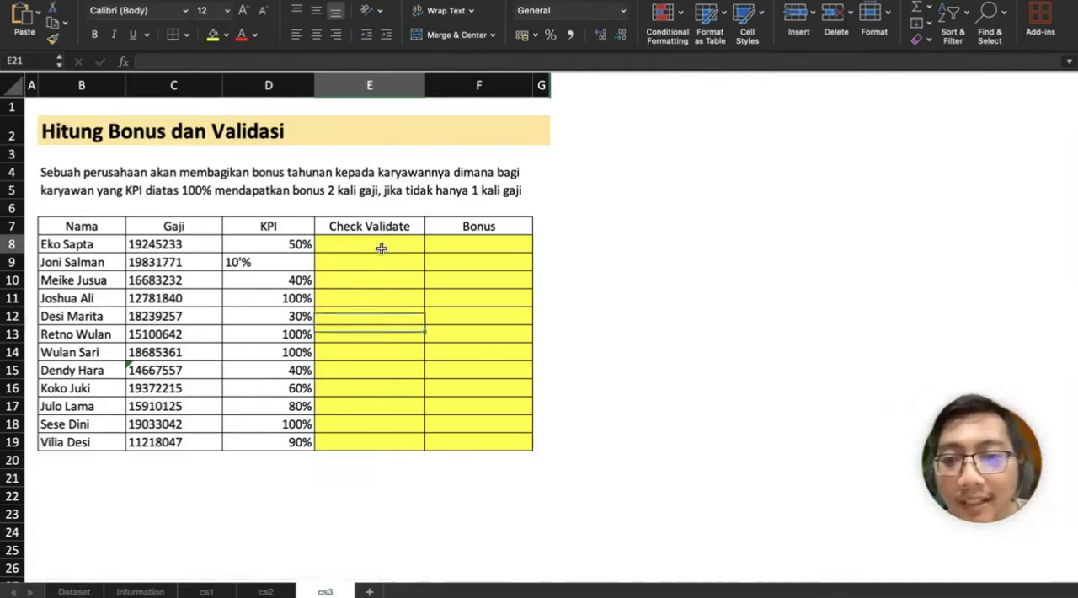
type("=")
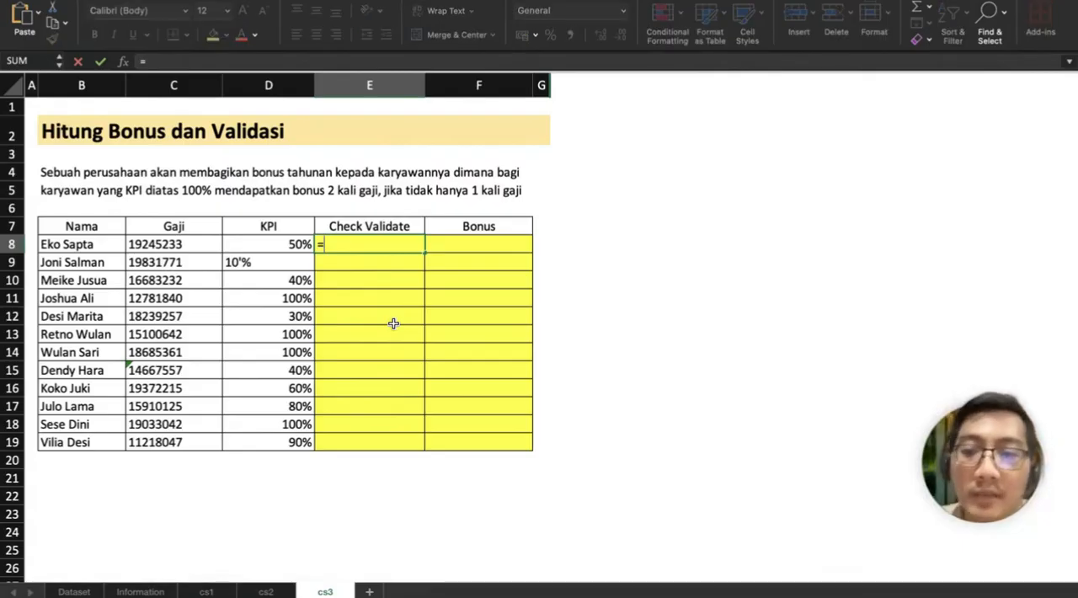
type("ISNUMBER(")
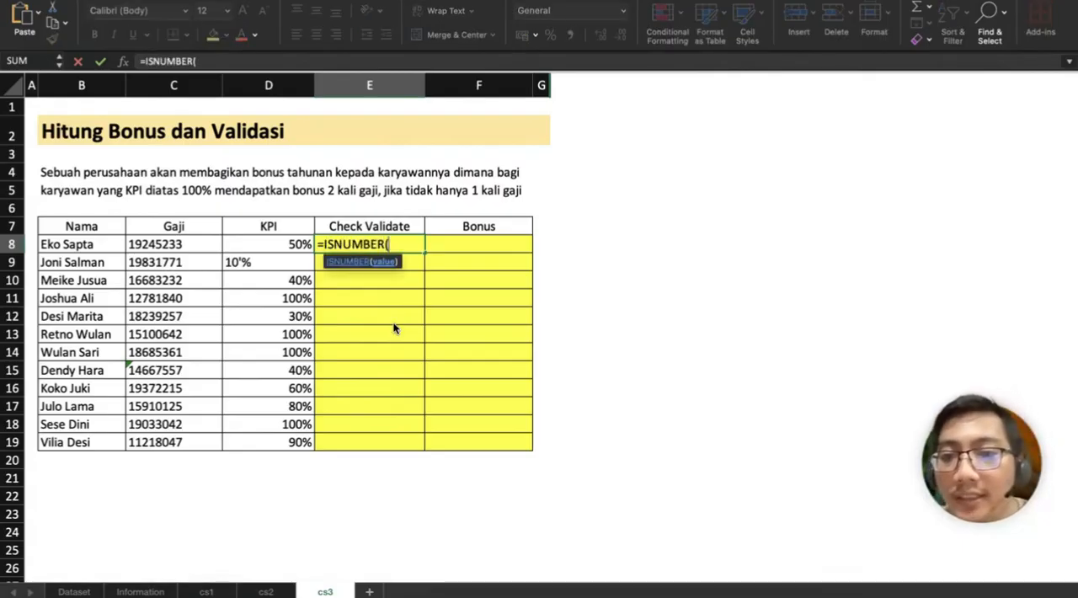
key("Left")
type(")")
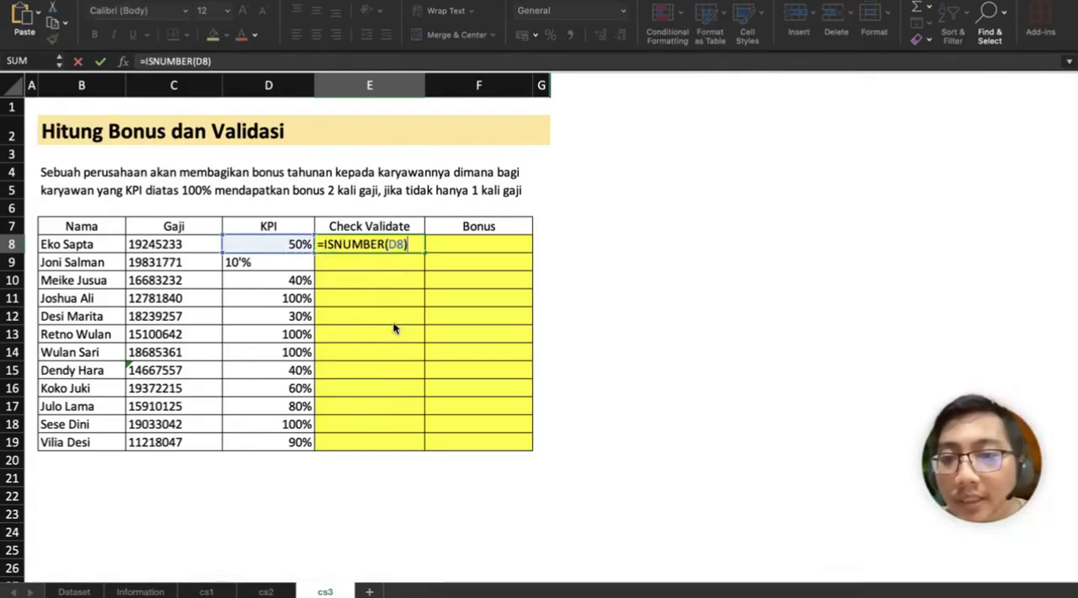
key("Return")
Step: Fill the ISNUMBER check from E8 down to E19 and select the KPI cell D9 to inspect its content
left_click(422, 245)
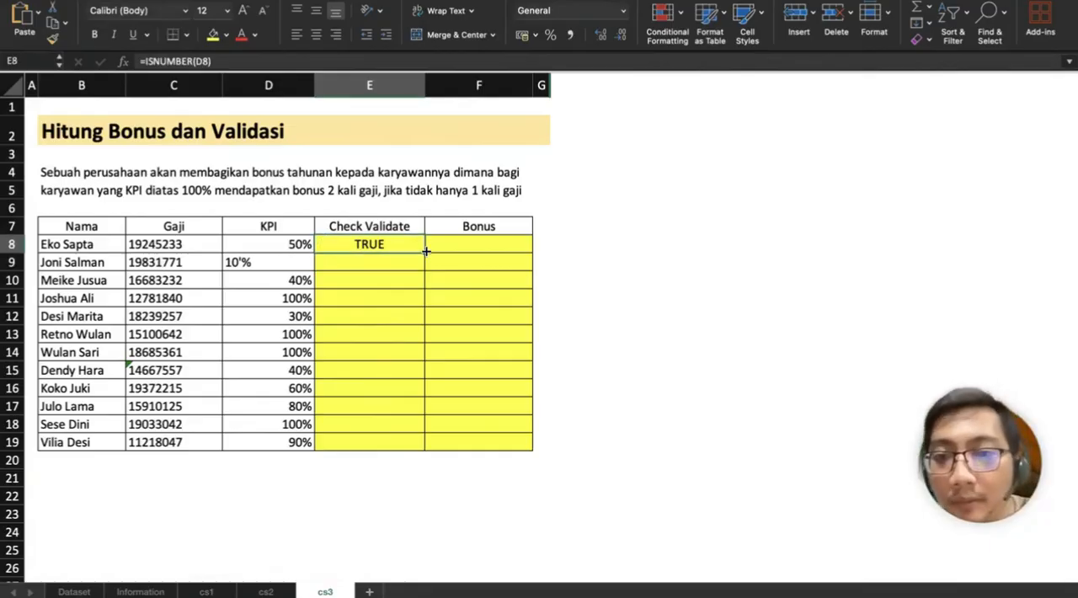
left_click_drag(423, 251, 403, 445)
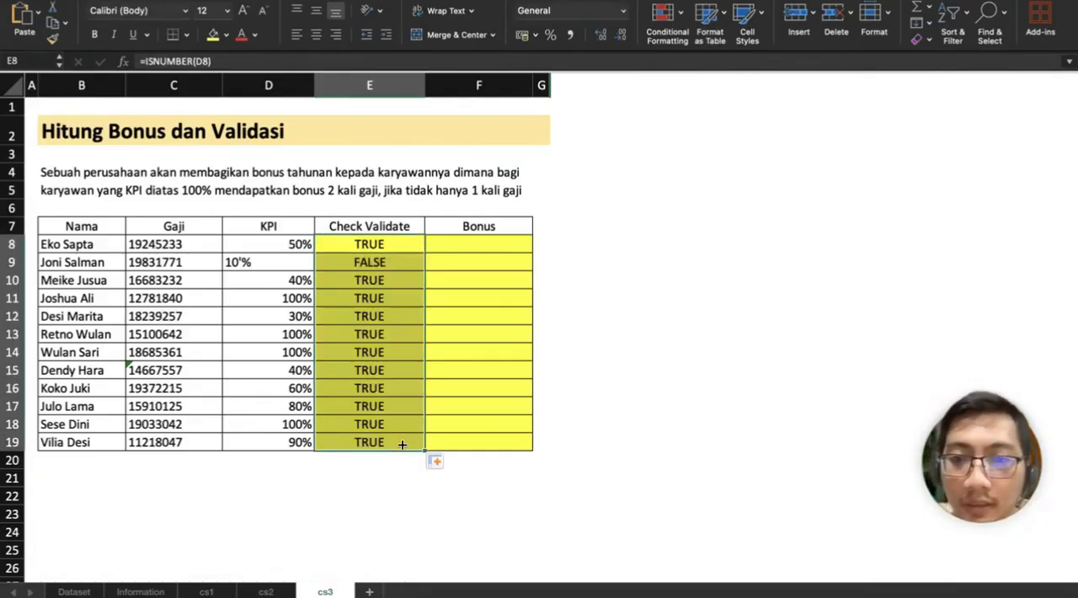
left_click(238, 262)
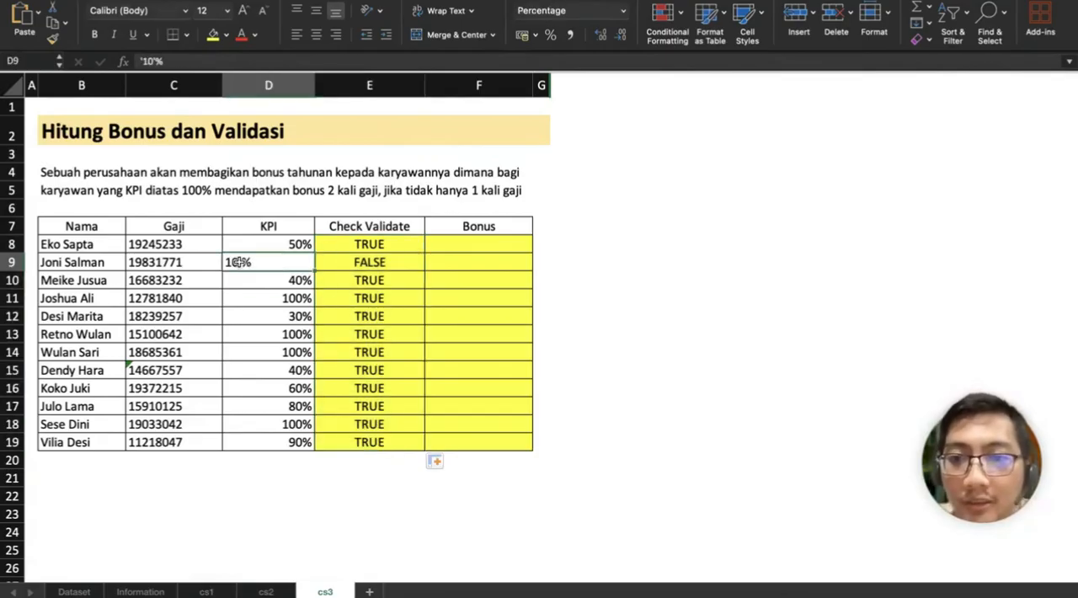
Step: Convert the text KPI in D9 to a numeric 10% by removing its leading apostrophe
double_click(239, 262)
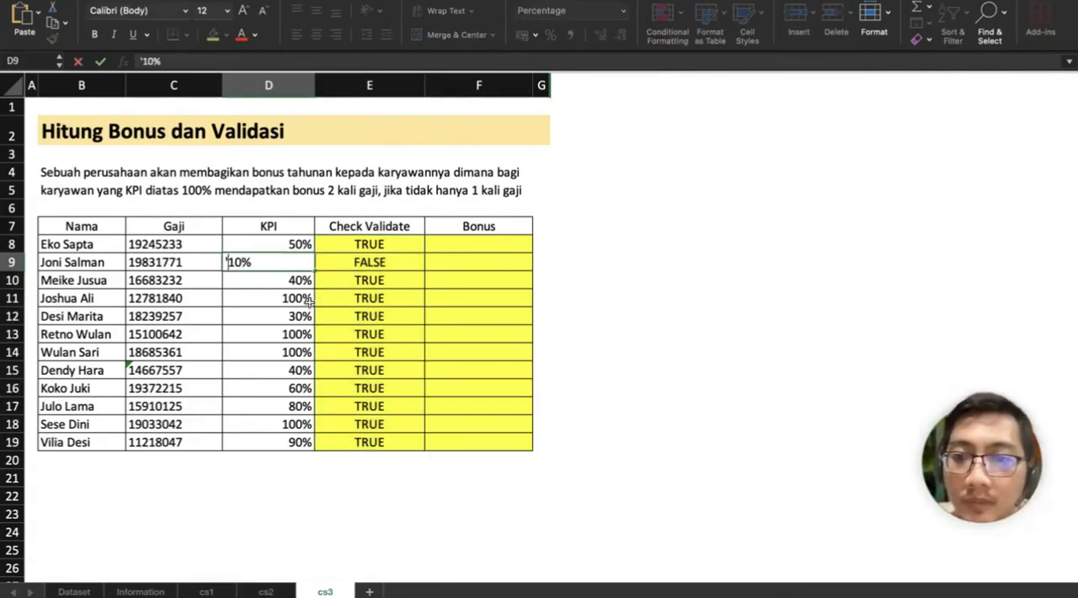
key("BackSpace")
key("Return")
Step: Check the salaries instead of the KPIs by entering =ISNUMBER(C8) in E8 and filling it down to E19
key("Right")
key("Right")
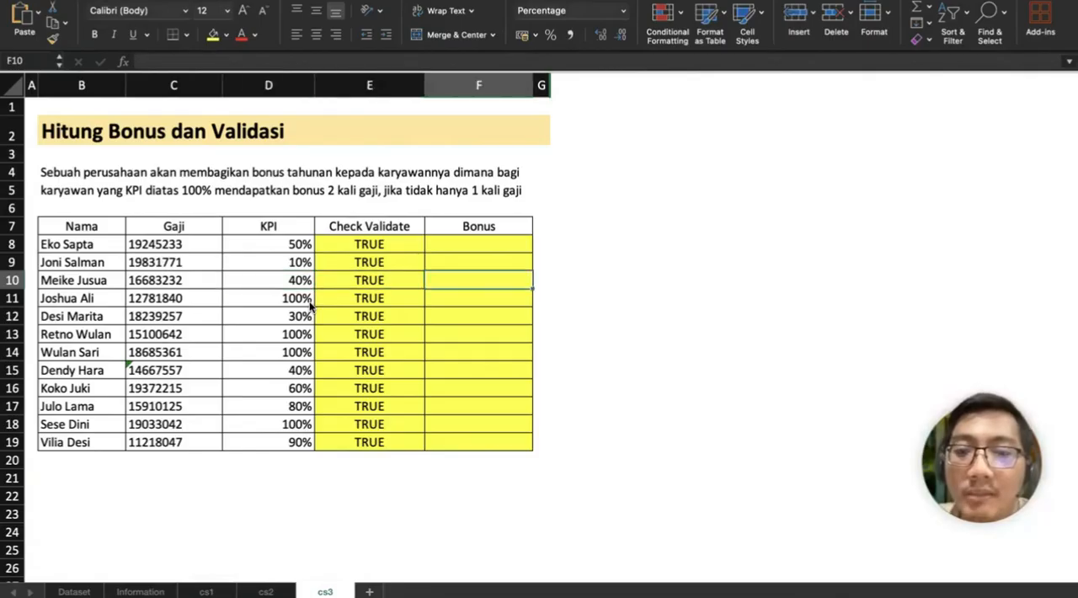
key("Up")
key("Left")
key("Up")
type("=")
key("Left")
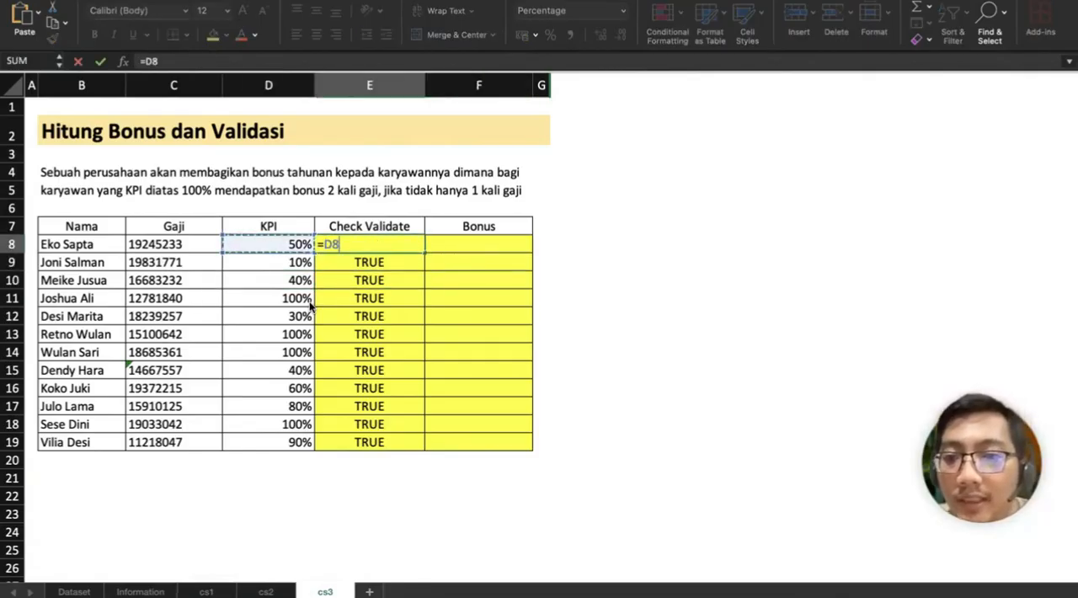
key("BackSpace")
key("BackSpace")
type("ISNUMBE")
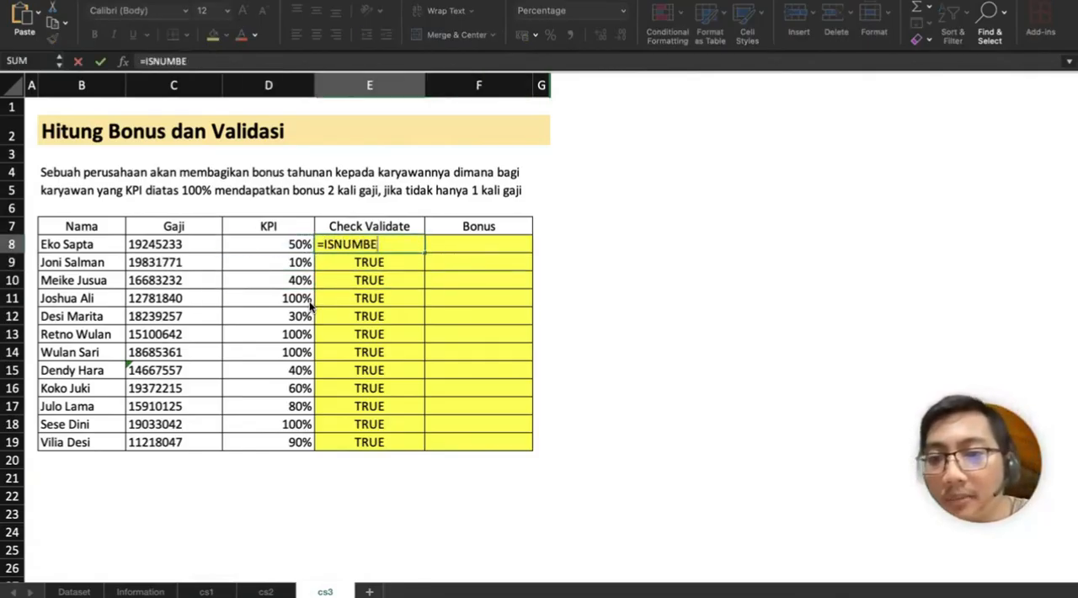
type("R(")
key("Left")
key("Left")
key("Return")
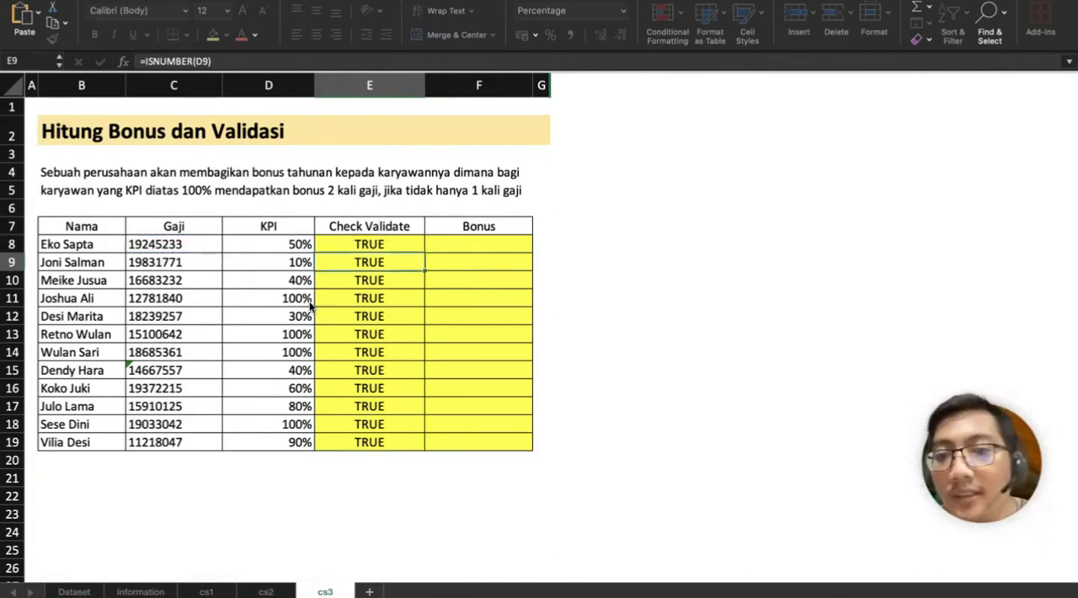
left_click(414, 243)
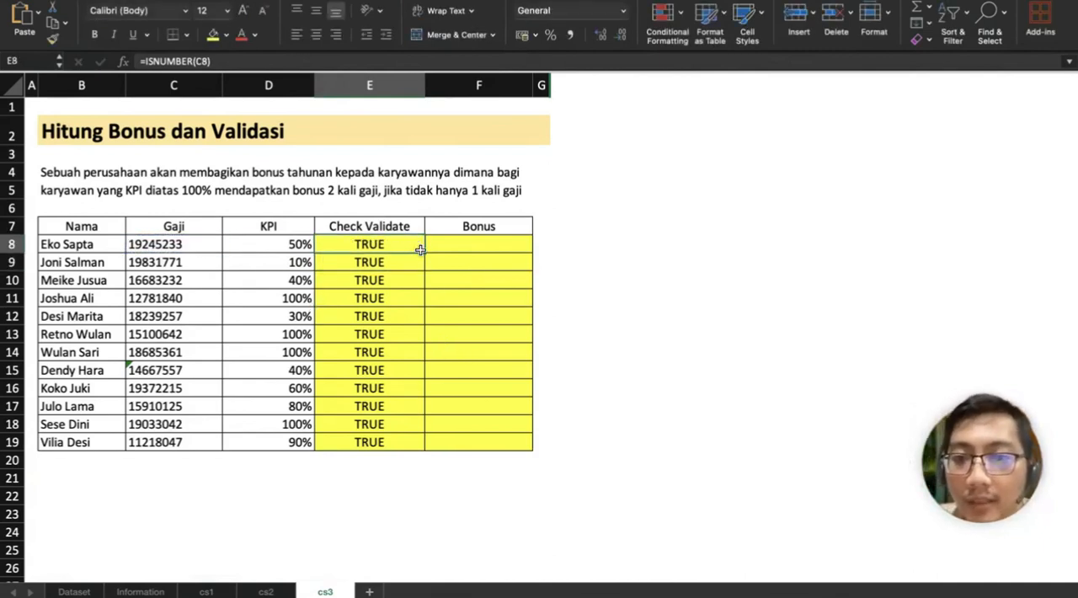
left_click_drag(423, 253, 421, 445)
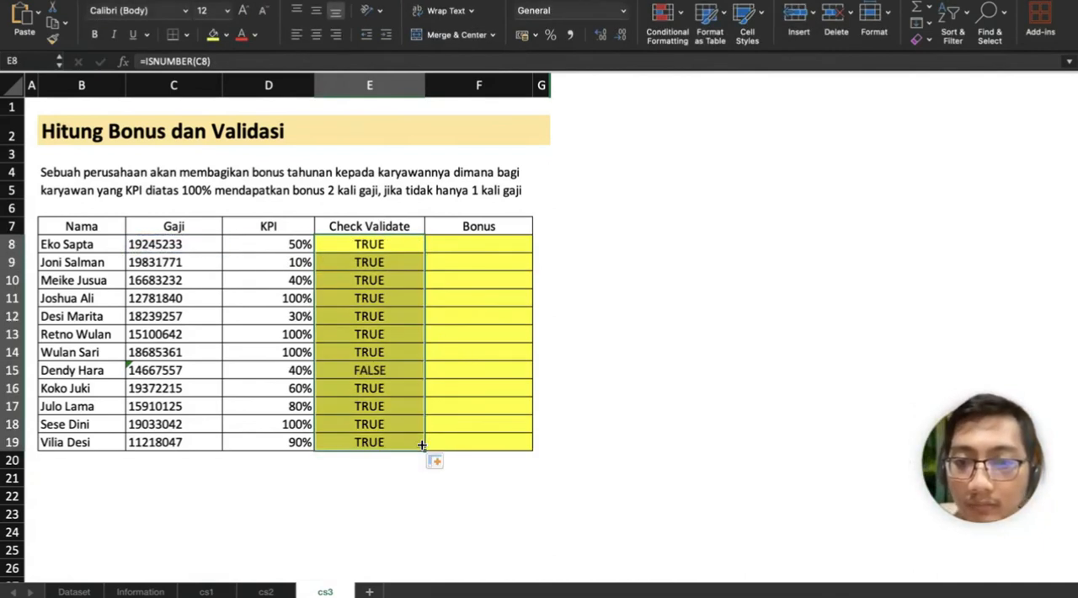
Step: Remove the leading apostrophe from the salary in C15 and apply comma style to the salaries in C8:C19
left_click(192, 365)
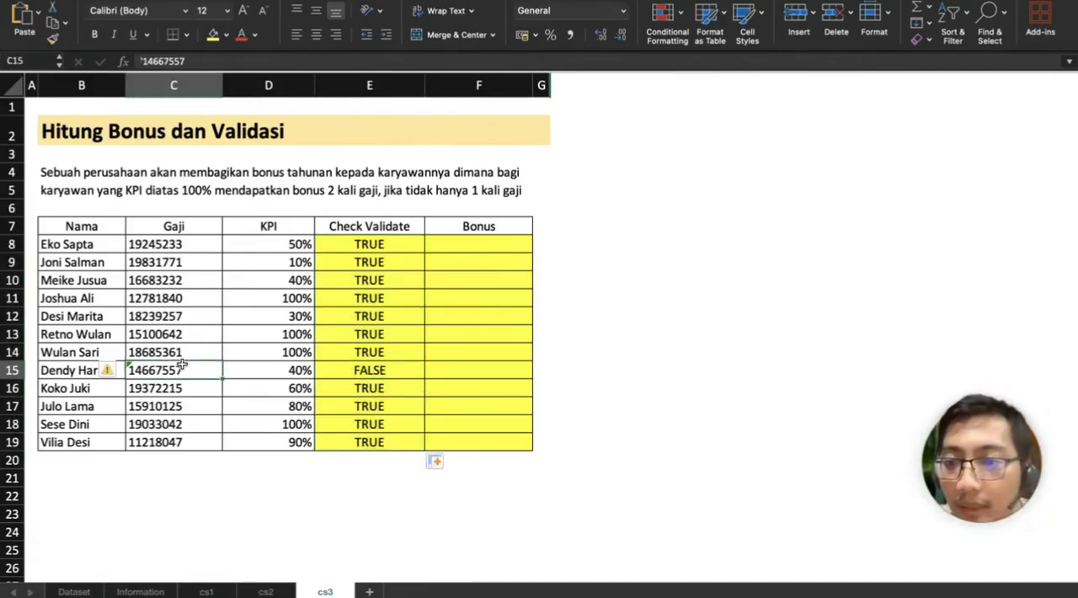
left_click(145, 61)
key("BackSpace")
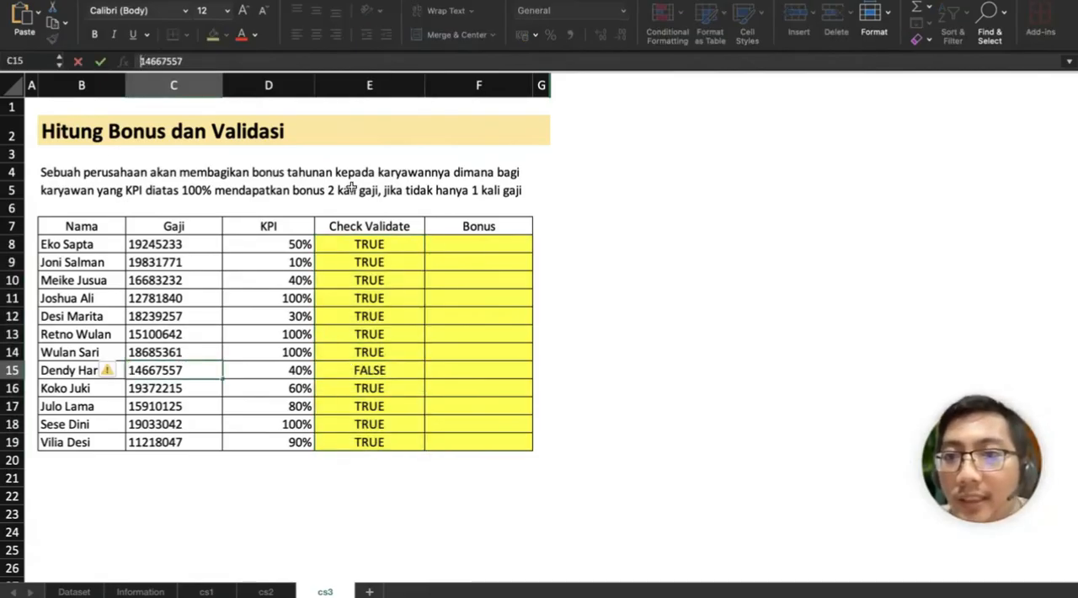
key("Return")
left_click_drag(187, 246, 182, 446)
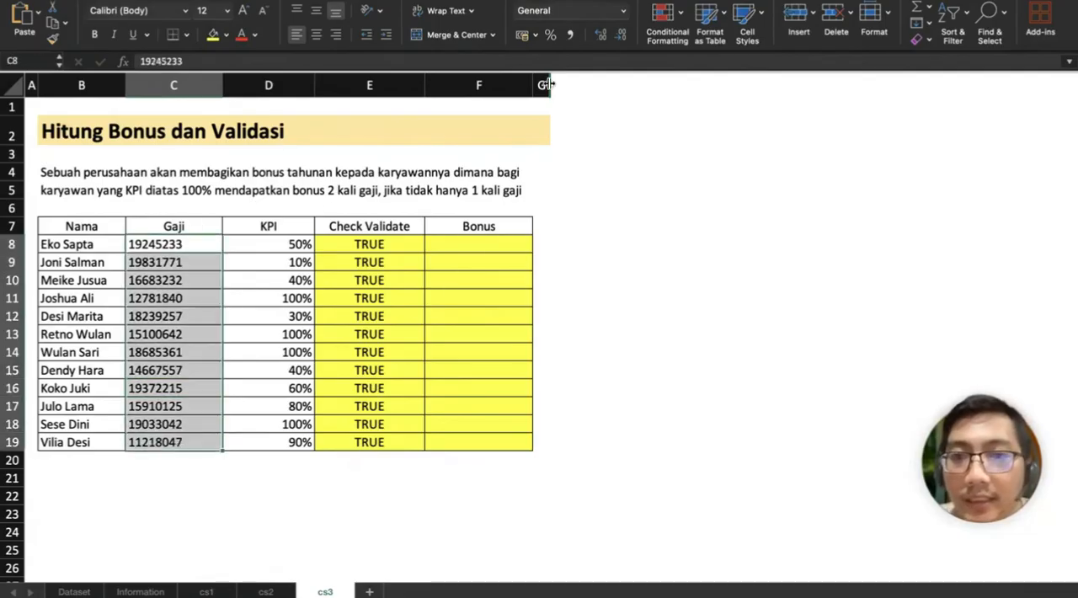
left_click(572, 35)
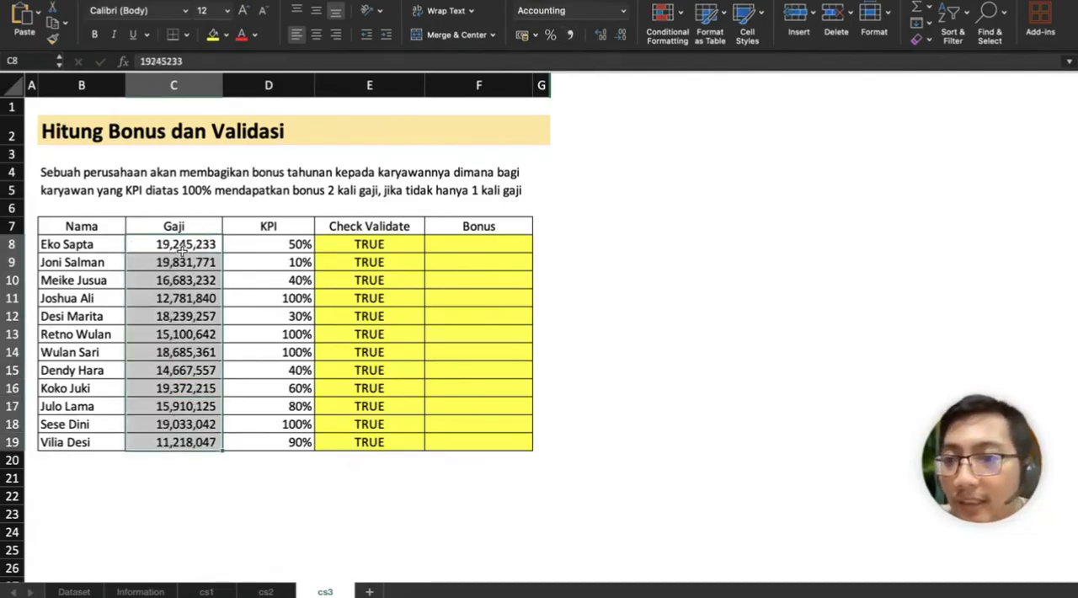
Step: Calculate the first employee's bonus in F8 with =IF(D8<1;C8*1;C8*2)
left_click(480, 244)
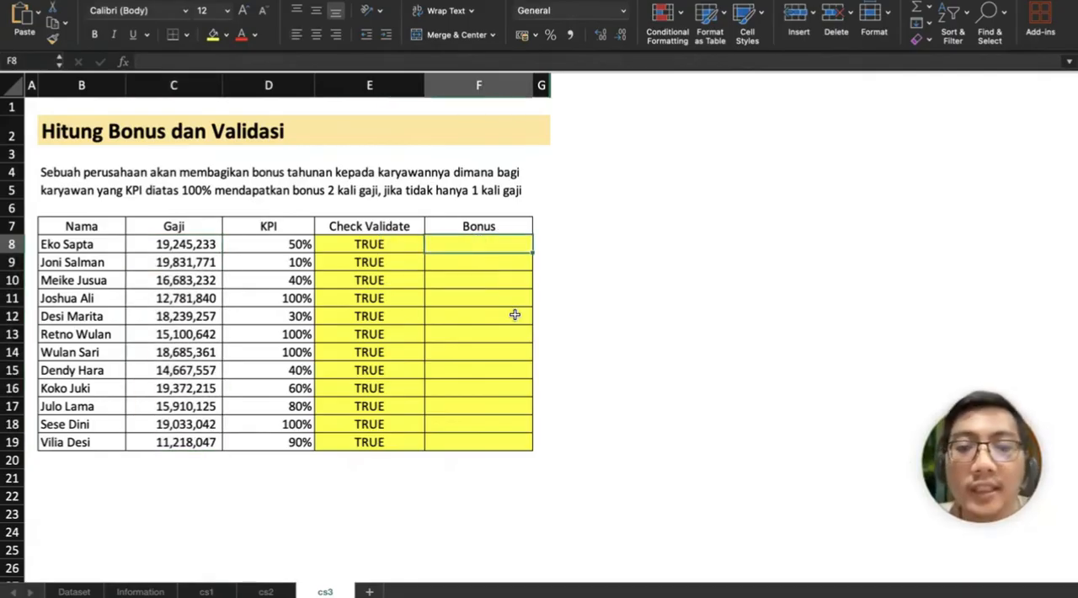
type("=")
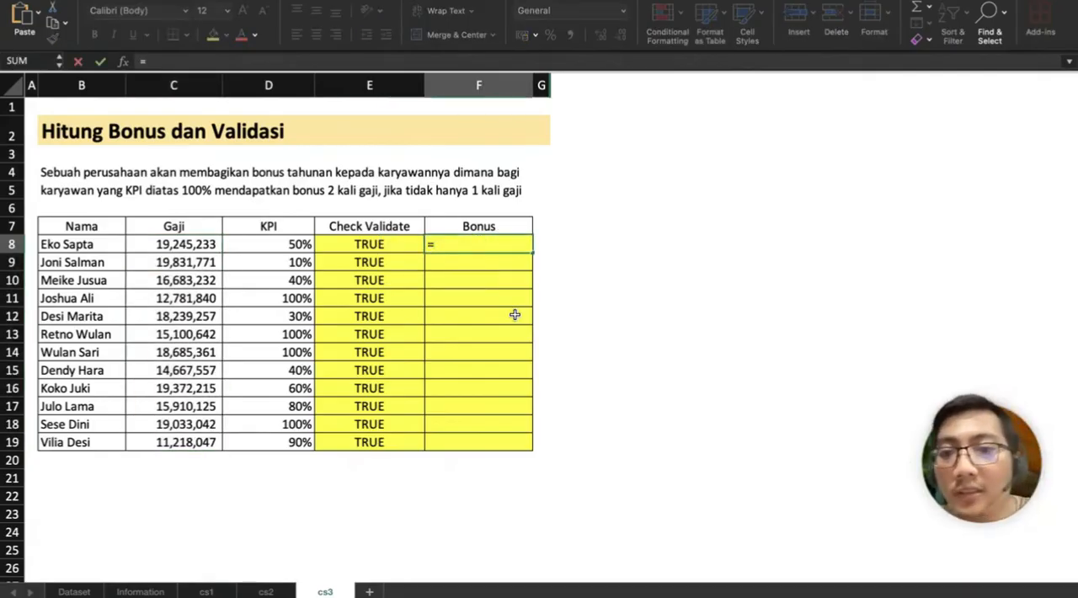
type("IF(")
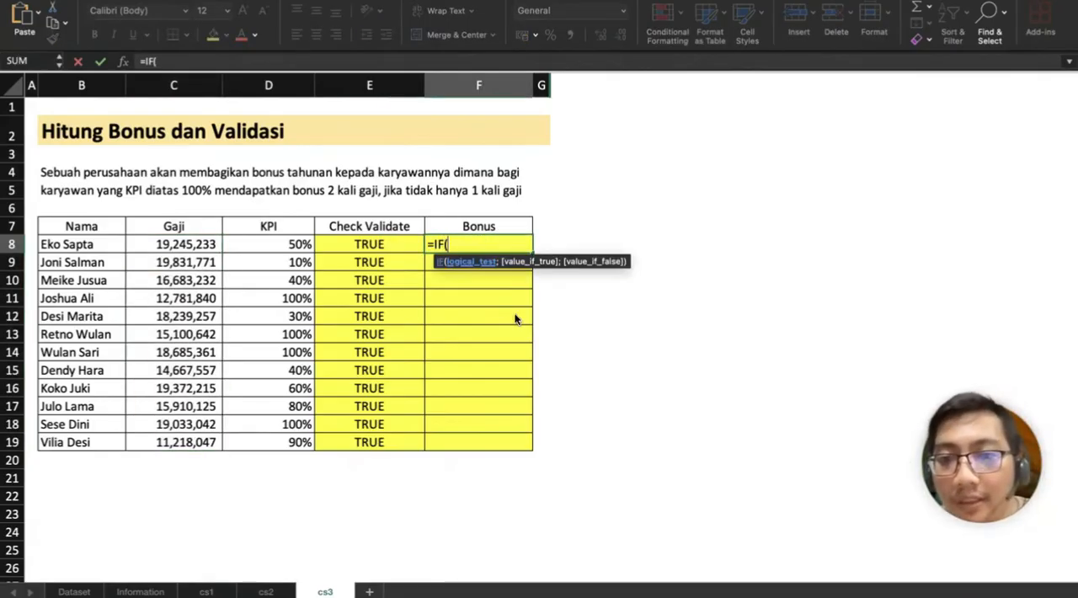
key("Left")
key("Left")
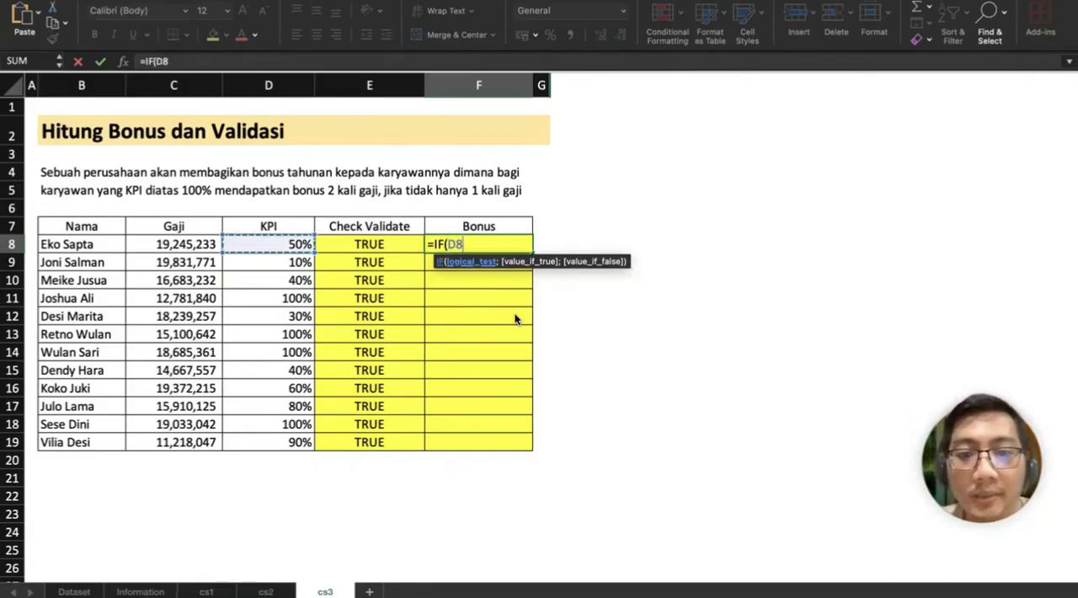
type("<1")
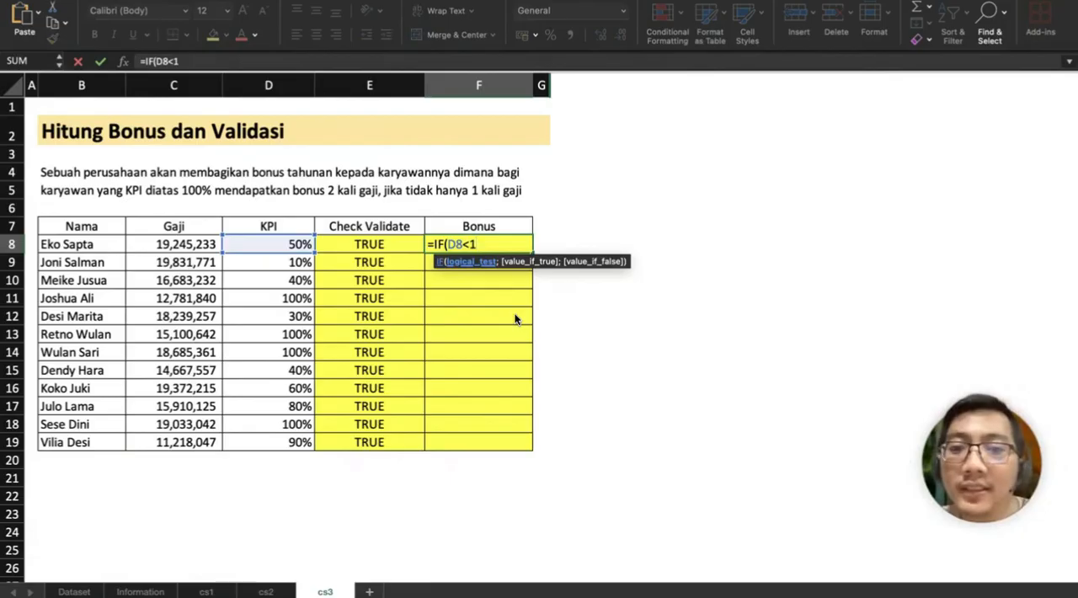
type(";")
key("Left")
key("Left")
key("Left")
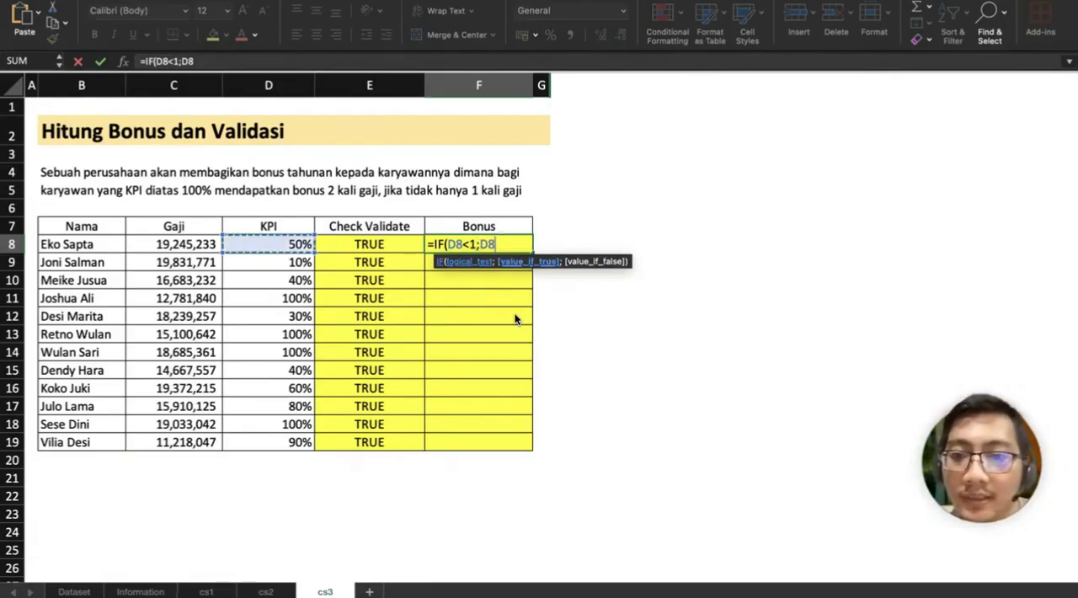
type("*1")
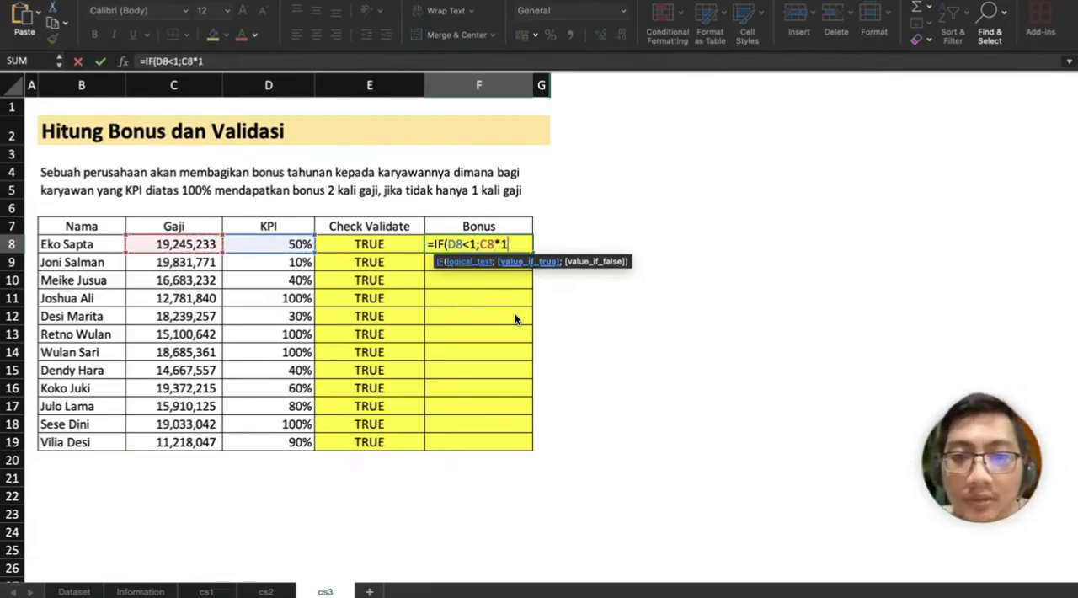
type(";")
key("Left")
key("Left")
key("Left")
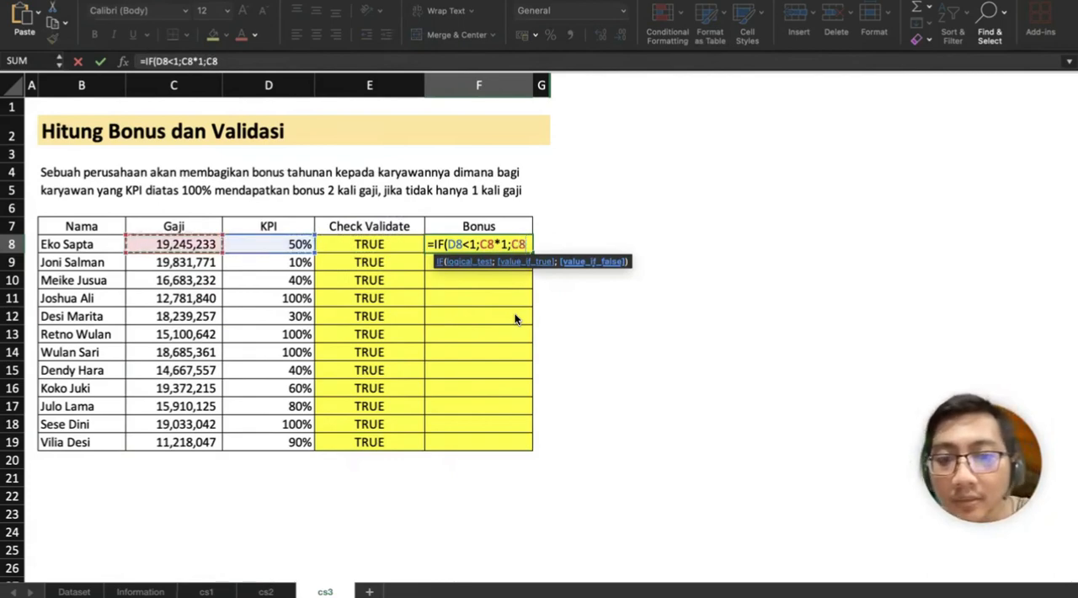
type("*2)")
key("Return")
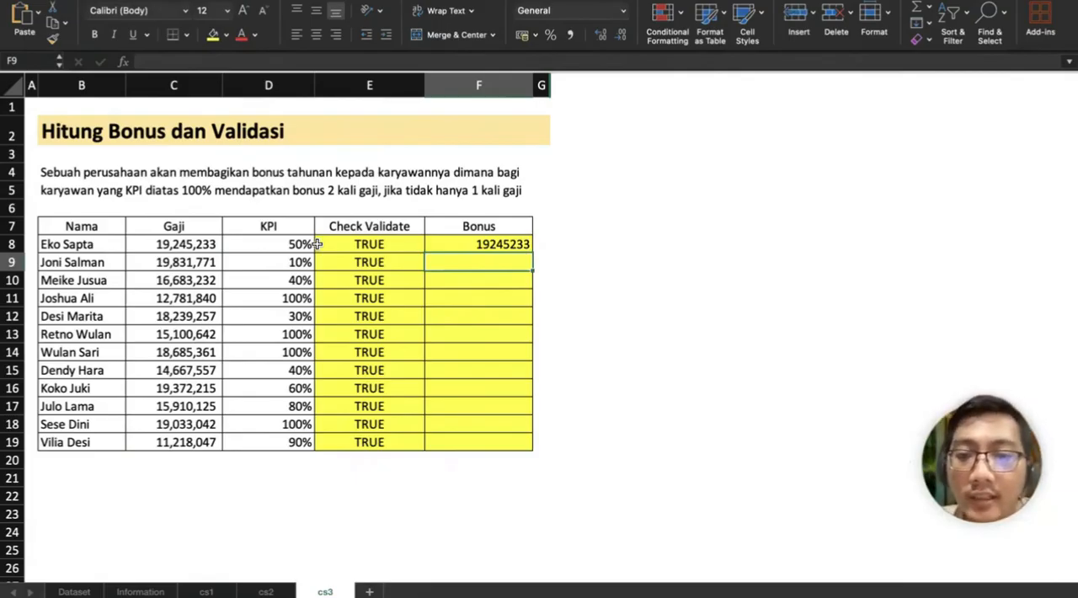
Step: Fill the bonus formula from F8 down to F19, checking the KPI and bonus in row 11 on the way
left_click(518, 243)
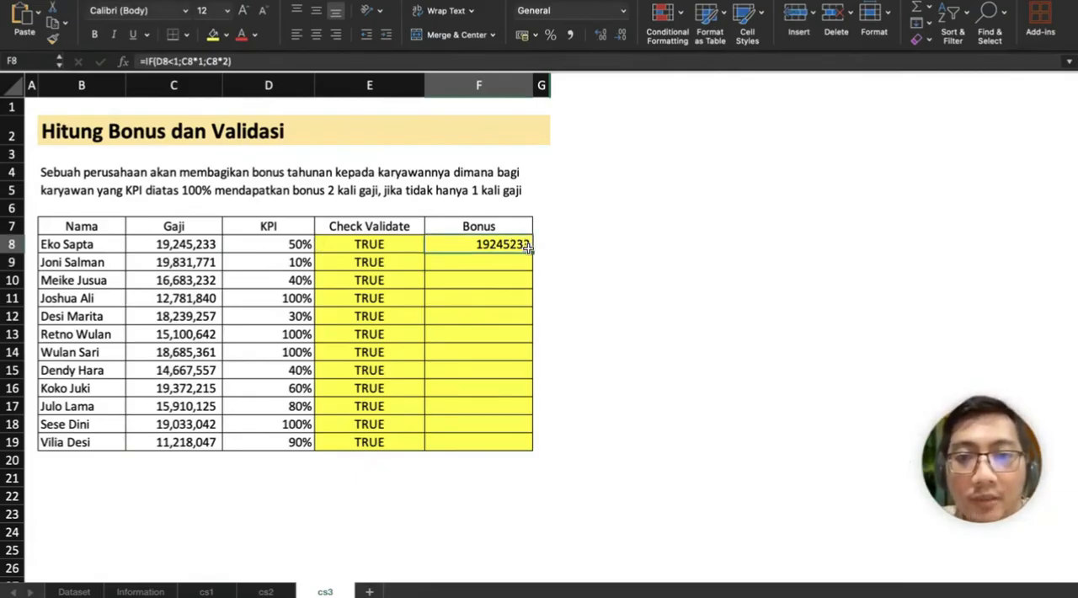
left_click_drag(533, 249, 524, 326)
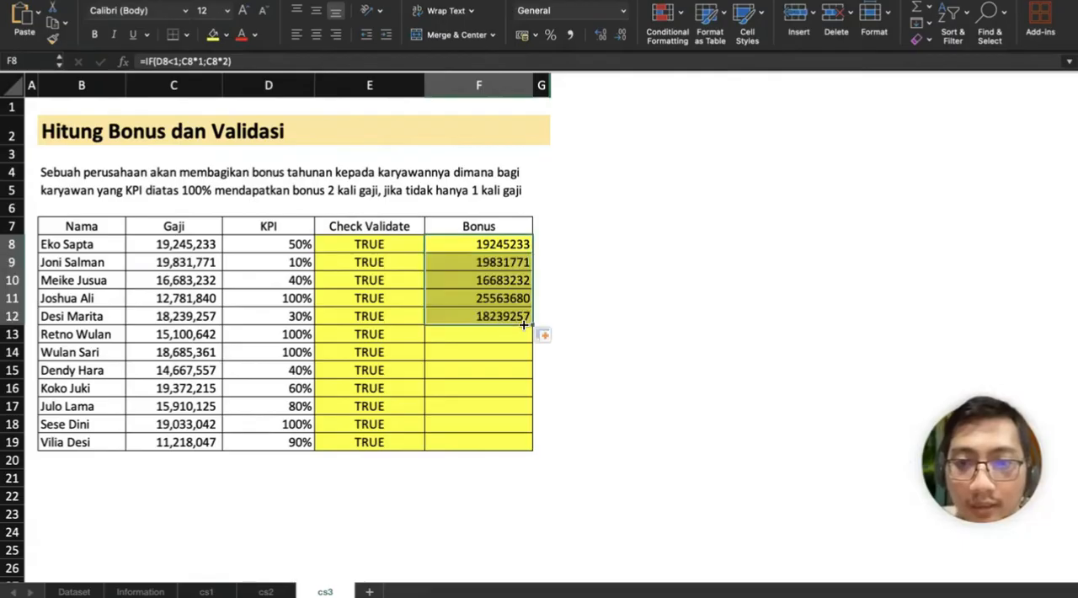
left_click(172, 296)
left_click(290, 297)
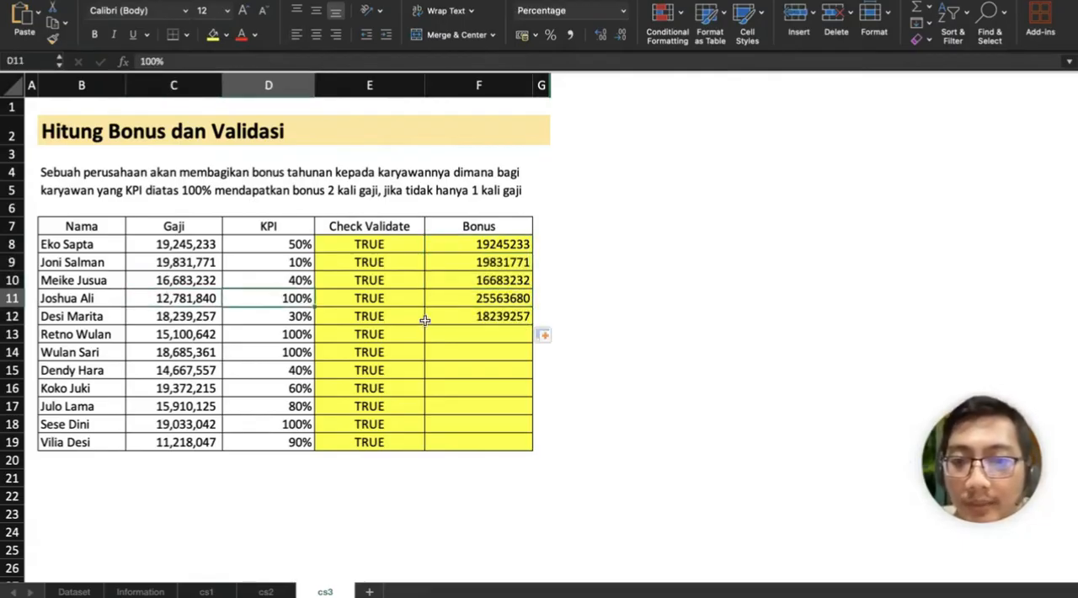
left_click(506, 300)
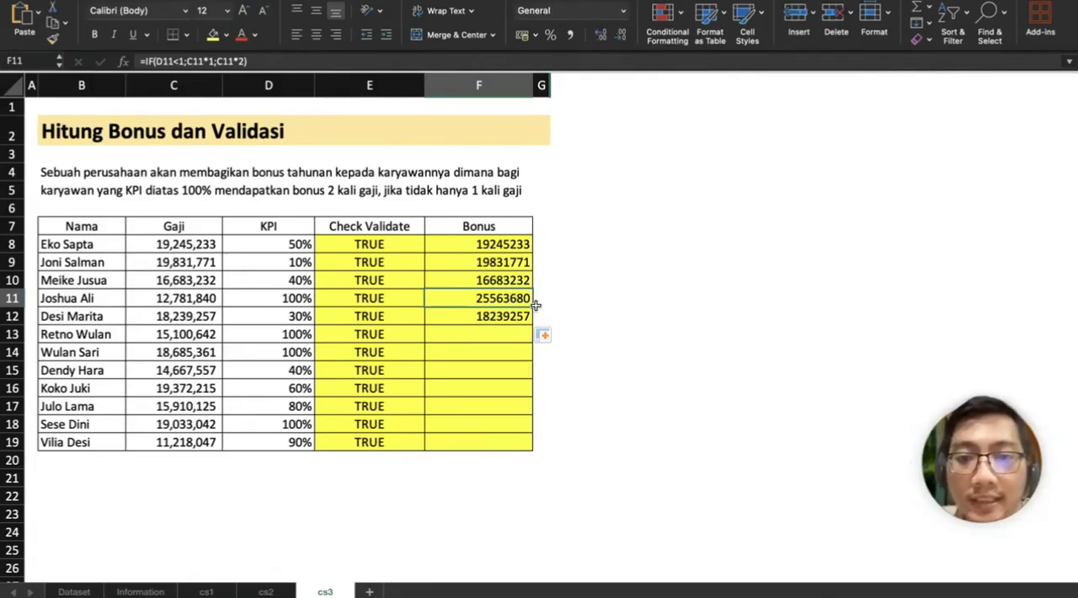
left_click_drag(534, 306, 513, 452)
Step: Compare salary, KPI and bonus in the rows with a 100% KPI, including rows 11, 13, 14 and 18
left_click(486, 338)
key("Left")
key("Left")
key("Left")
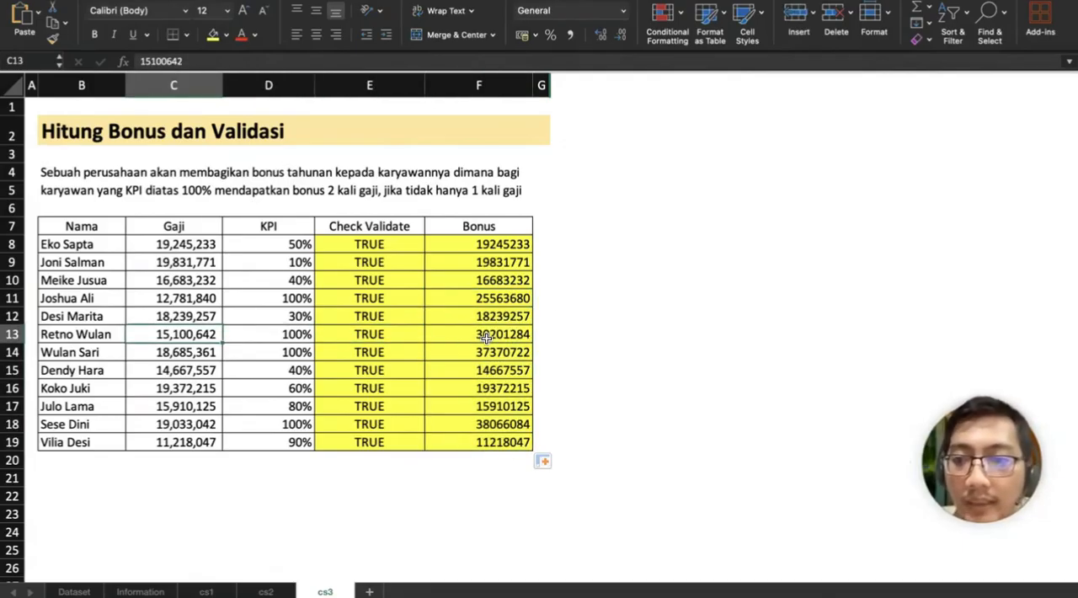
key("Down")
key("Left")
key("Right")
key("Right")
key("Right")
key("Right")
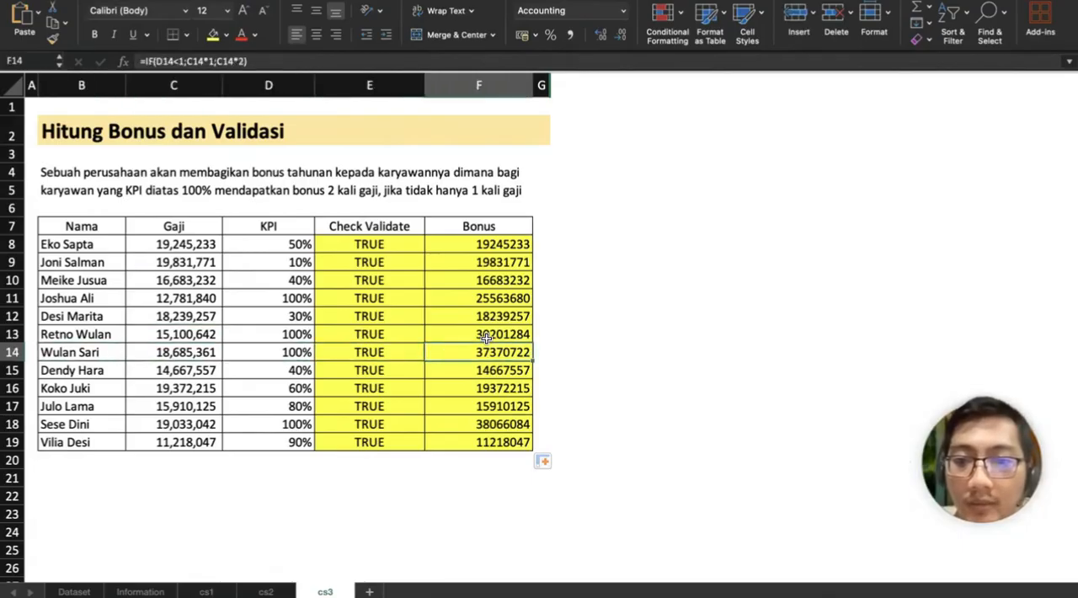
key("Left")
key("Left")
key("Left")
key("Up")
key("Up")
key("Up")
key("Right")
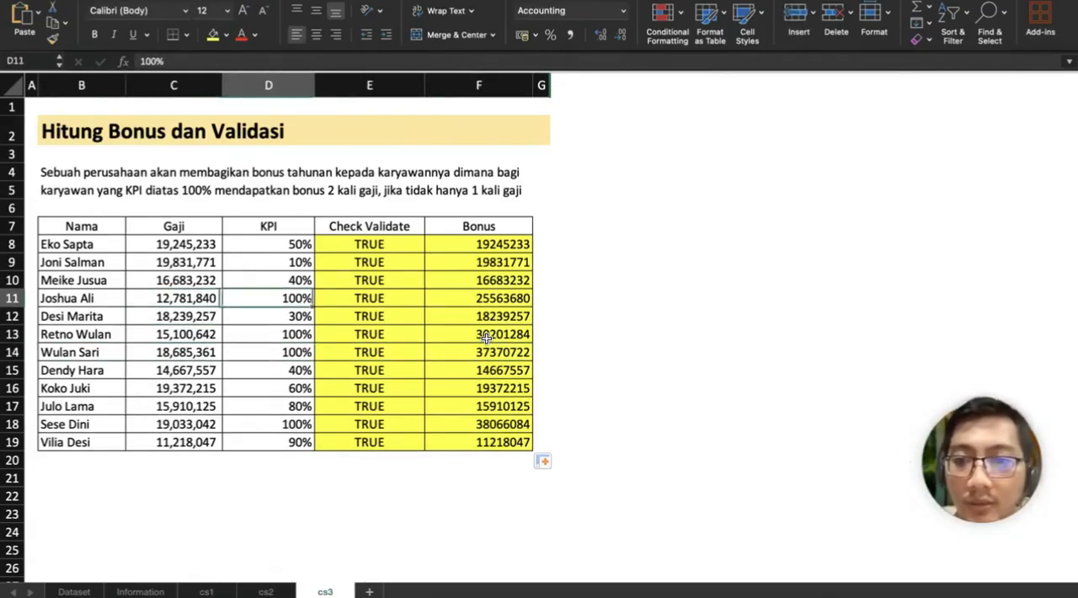
key("Right")
key("Right")
key("Down")
key("Down")
key("Down")
key("Down")
key("Down")
key("Down")
key("Down")
key("Left")
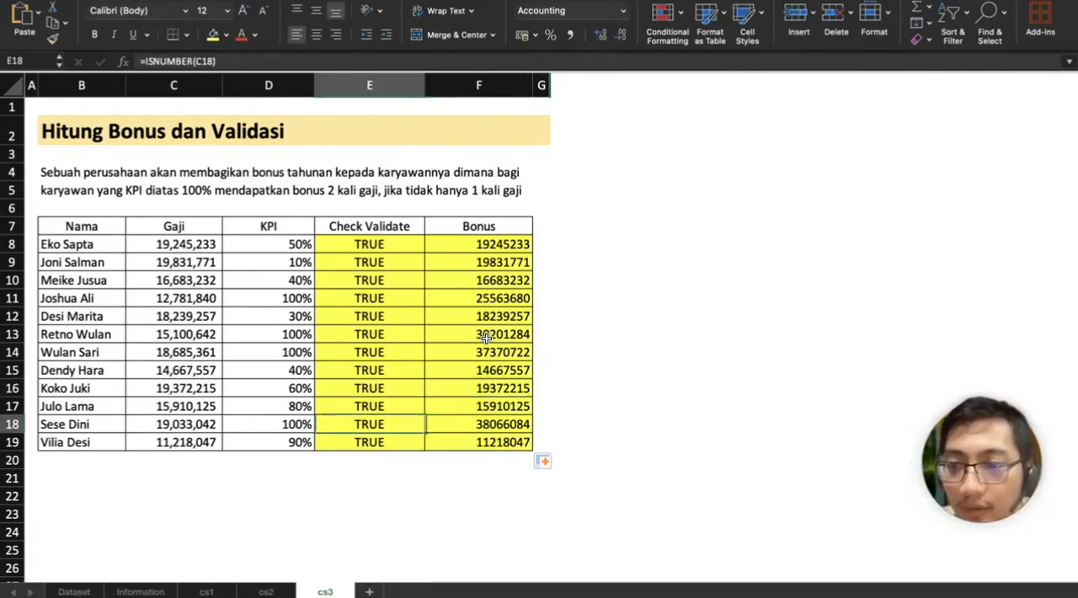
key("Left")
key("Left")
key("Right")
key("Right")
key("Right")
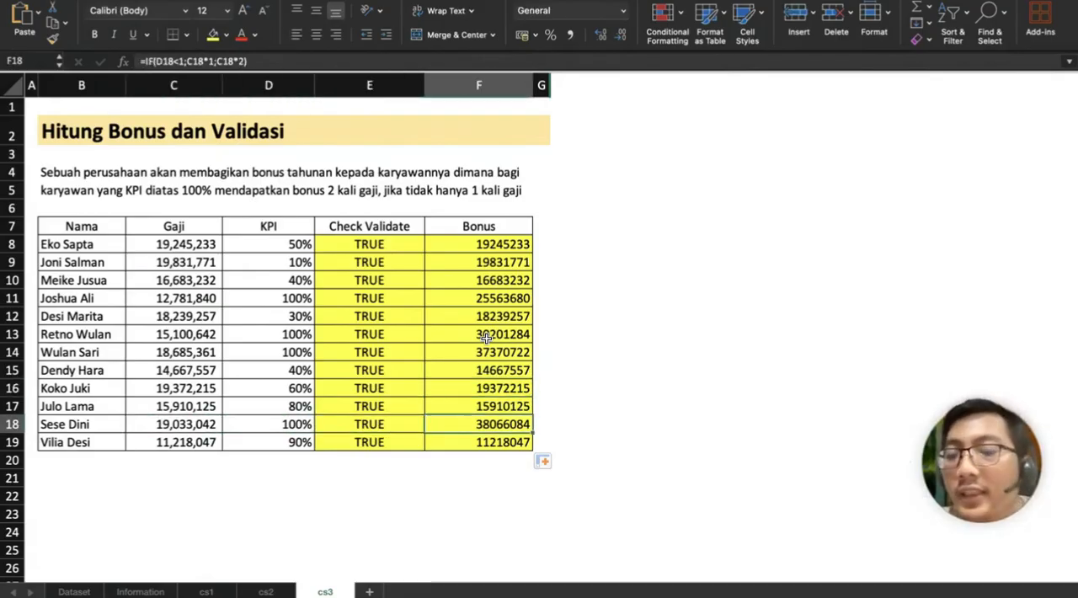
Step: Apply comma style to the bonus values in F8:F19
key("Up")
key("Up")
key("Up")
key("Up")
key("Up")
key("Up")
key("Up")
key("Up")
key("Up")
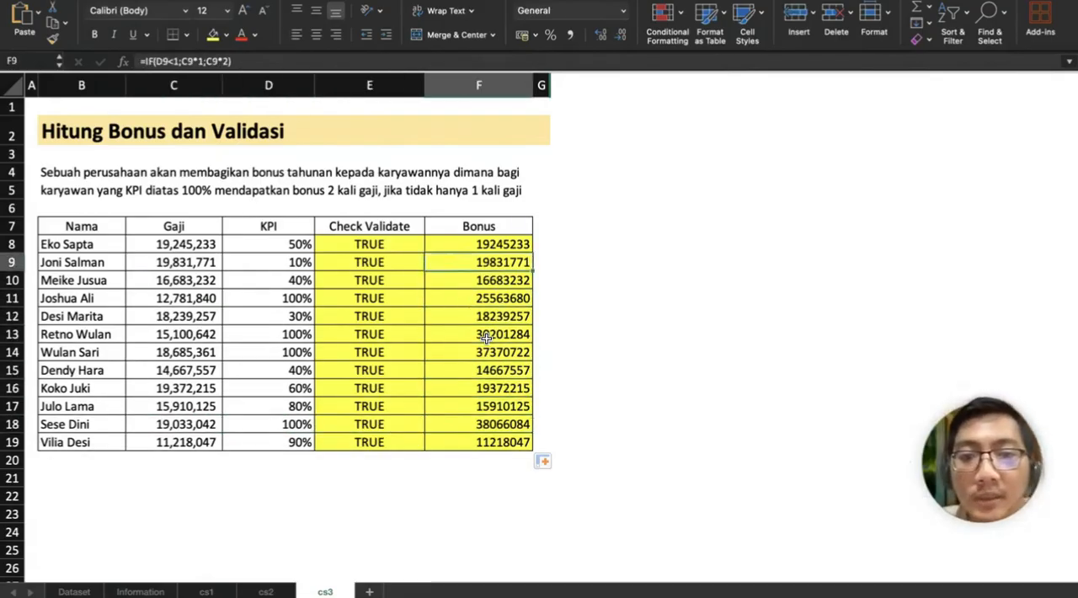
key("Up")
key("shift+Down")
key("shift+Down")
key("shift+Down")
key("shift+Down")
key("shift+Down")
key("shift+Down")
key("shift+Down")
key("shift+Down")
key("shift+Down")
key("shift+Down")
key("shift+Down")
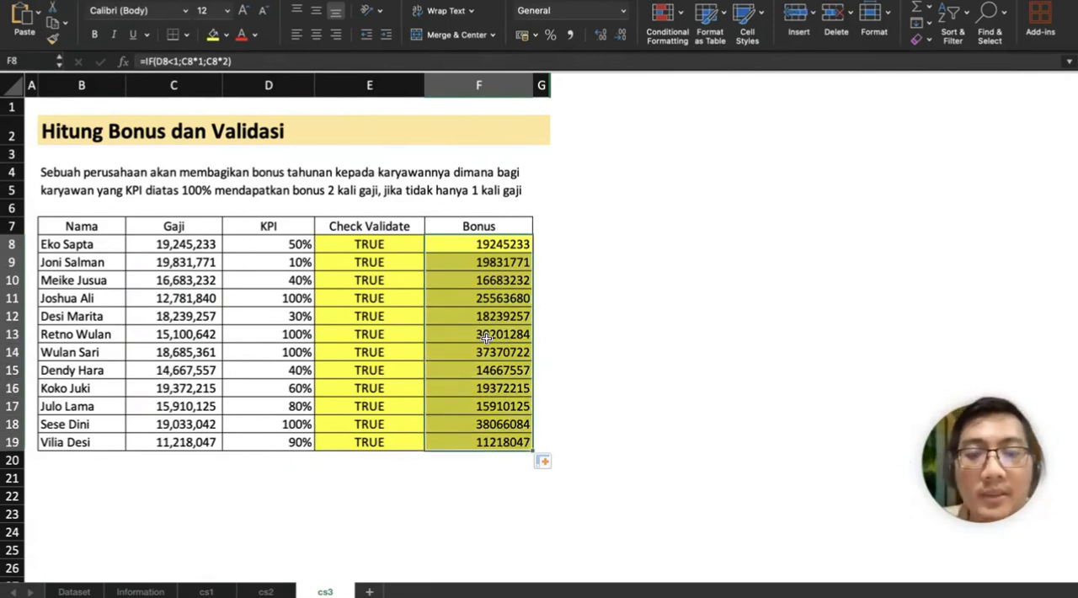
left_click(571, 35)
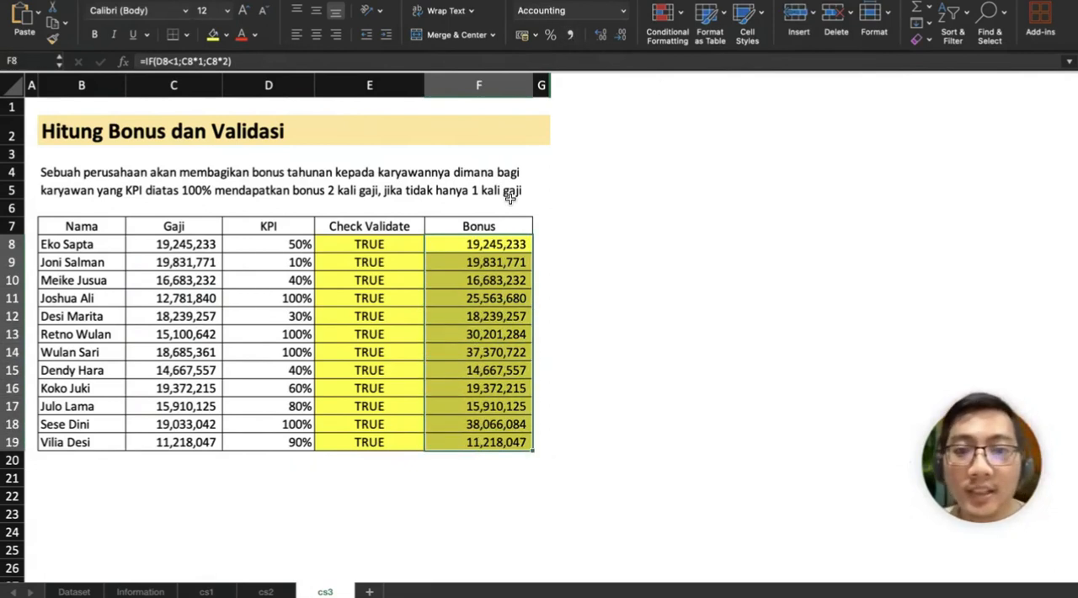